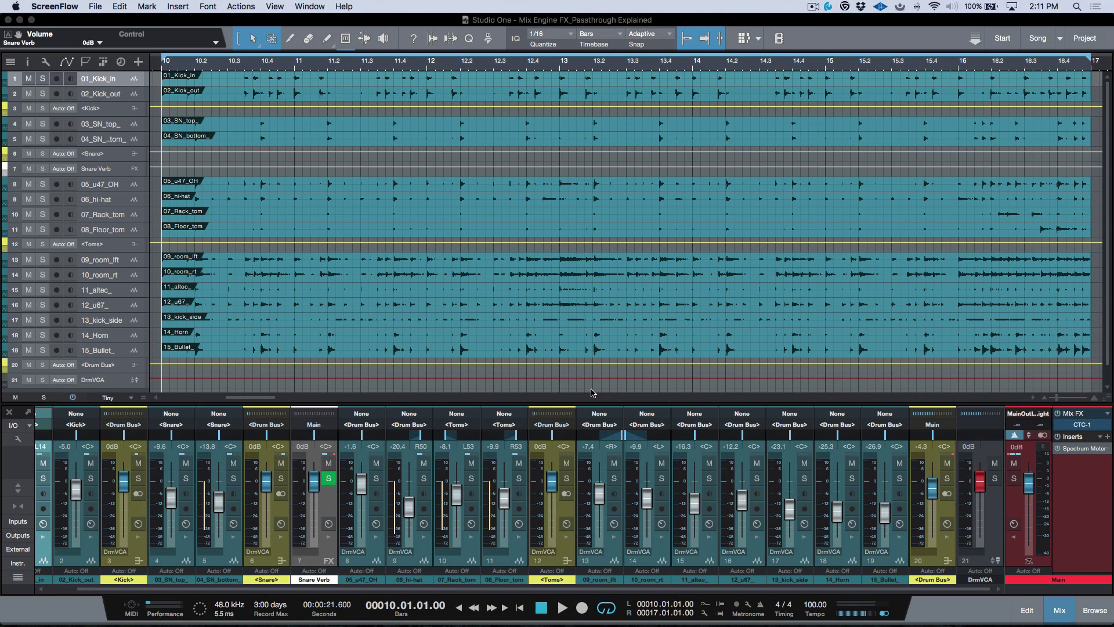
View the CTC-1 Mix FX on the Main bus, close it, and look over the channels across the console.
double_click(1080, 426)
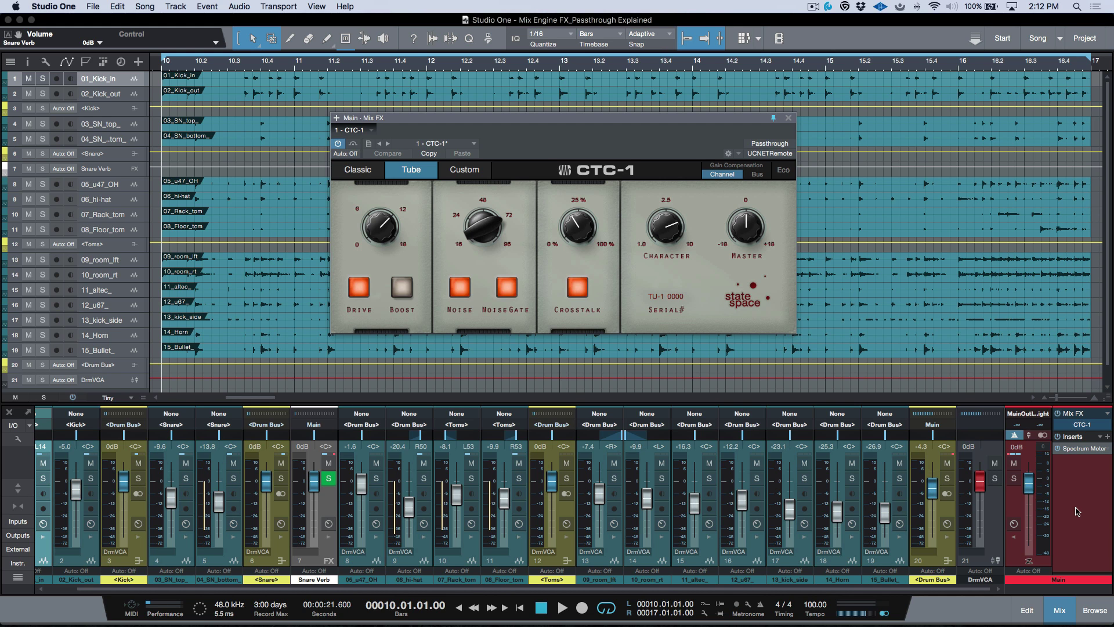
left_click(788, 118)
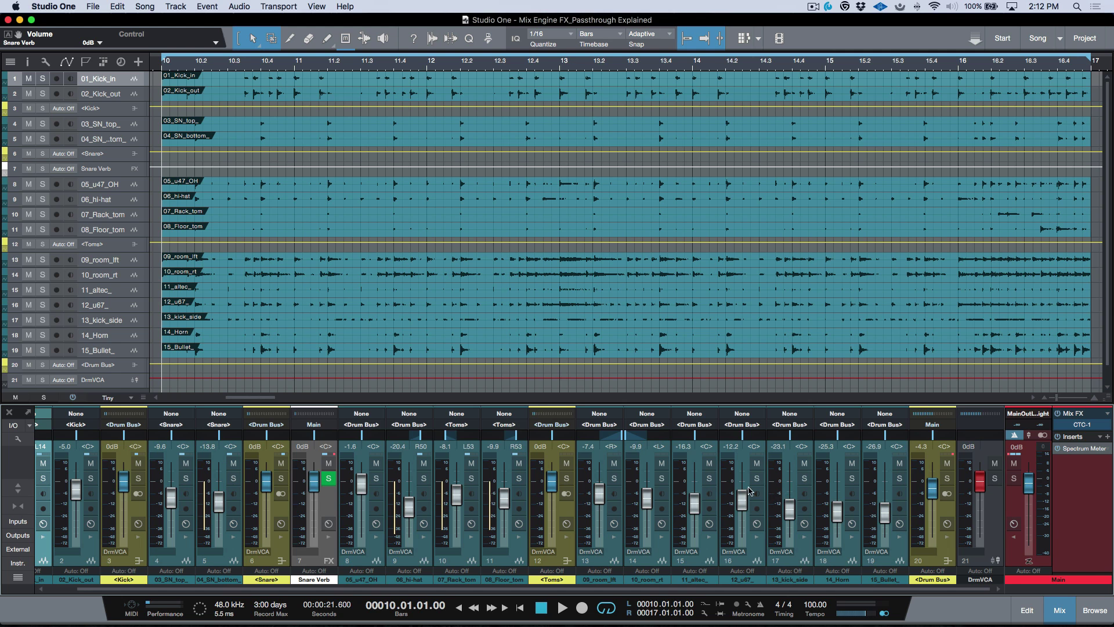
scroll(755, 493, "left", 1)
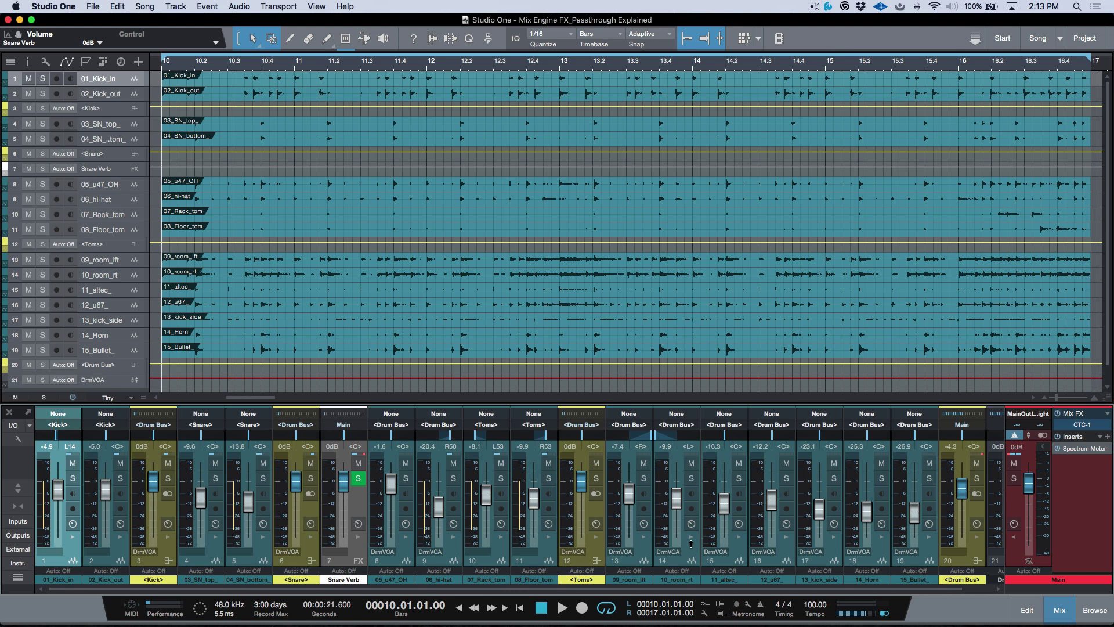
scroll(866, 531, "right", 2)
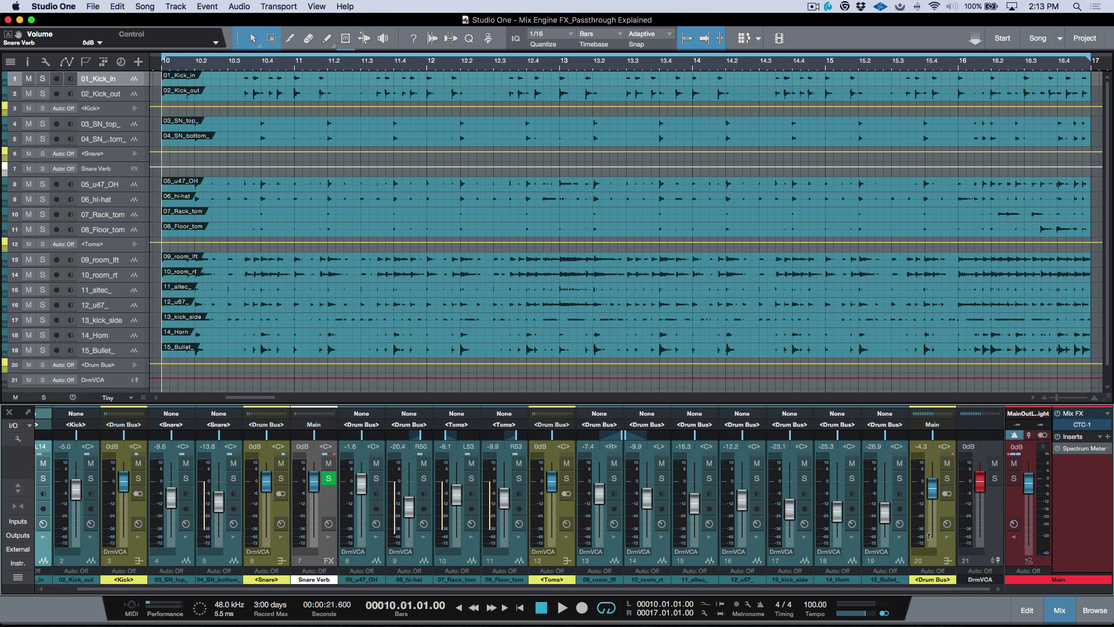
scroll(931, 532, "left", 2)
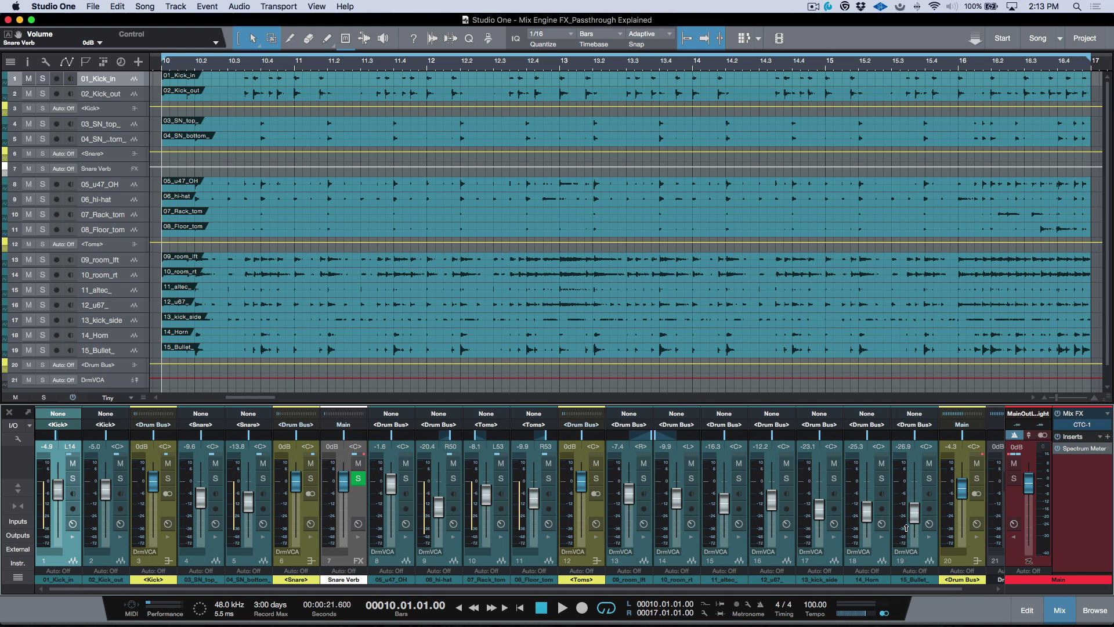
Try a lime green colour on the Main bus channel and set it back to red.
left_click(1036, 577)
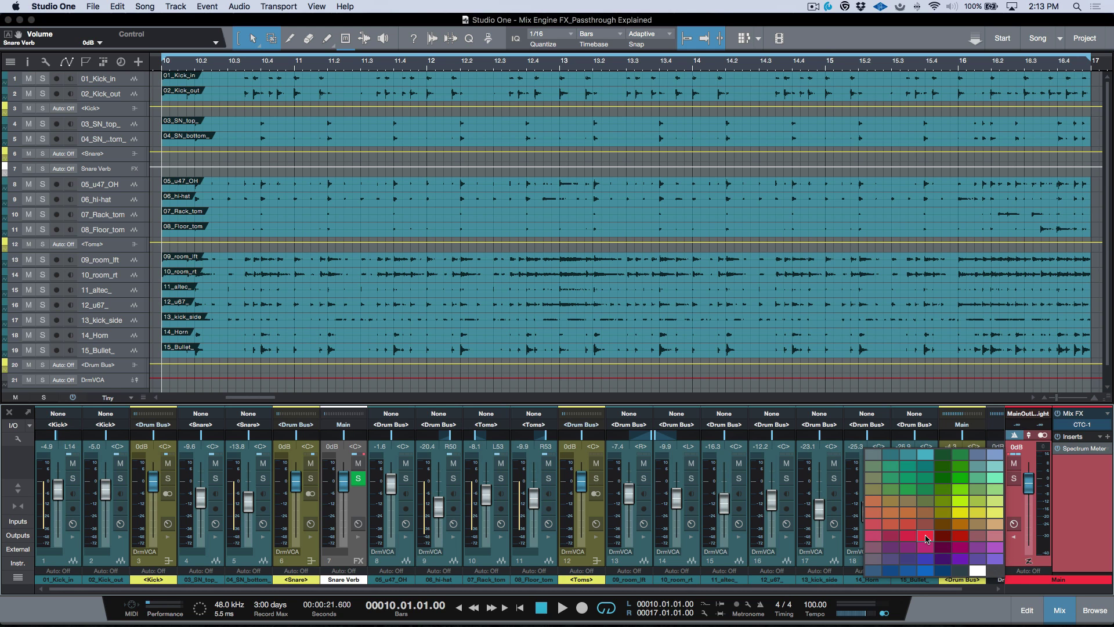
left_click(927, 539)
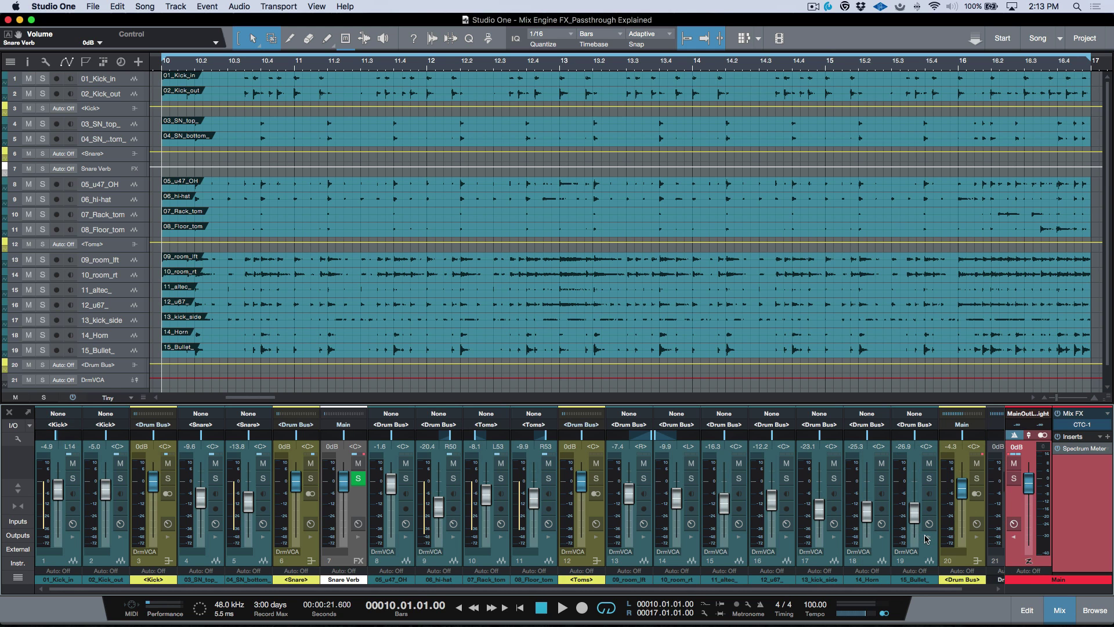
left_click(1032, 578)
left_click(961, 502)
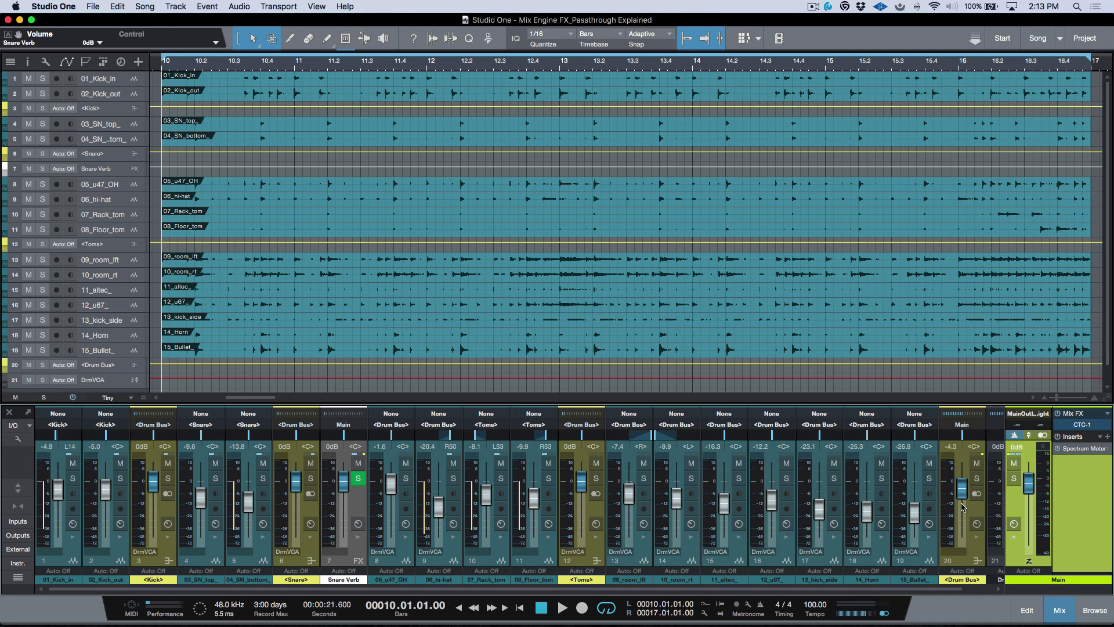
left_click(1020, 579)
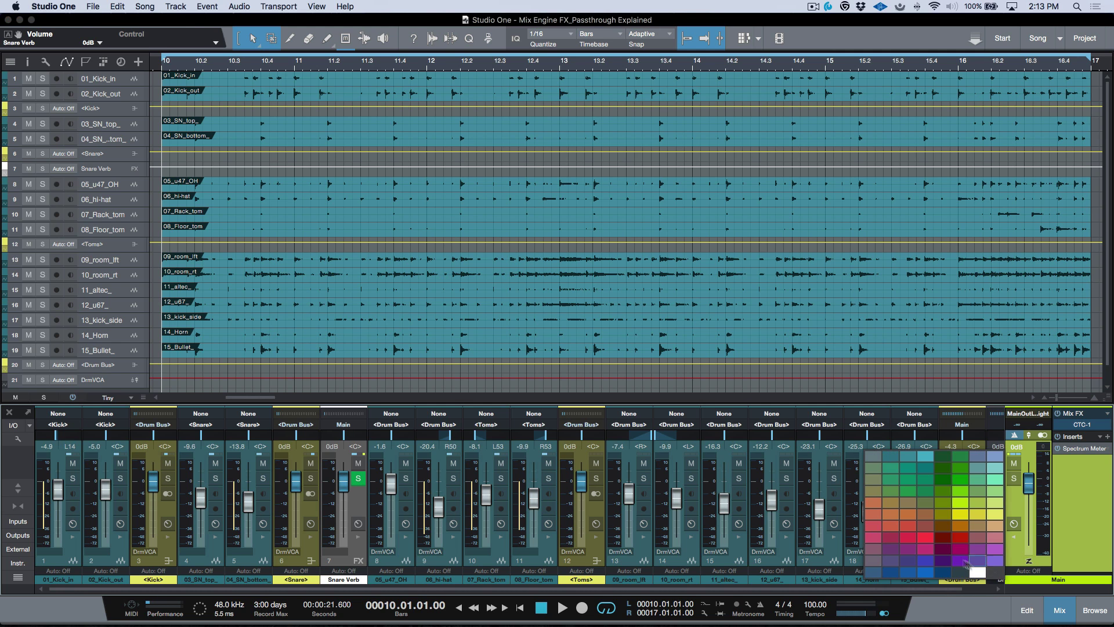
left_click(926, 539)
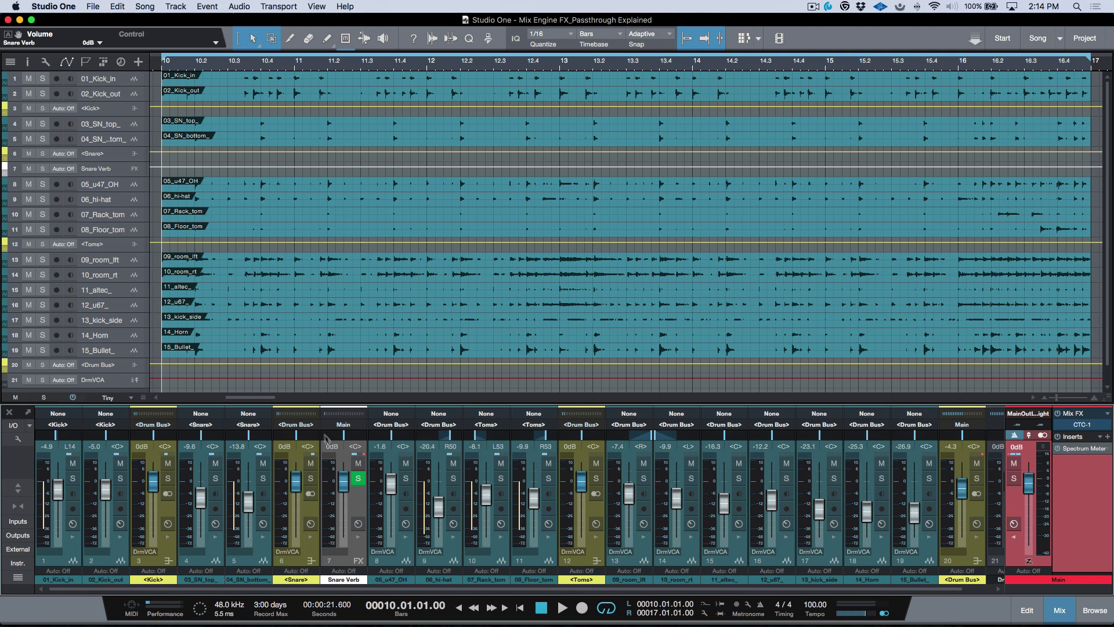
Route the output of the Snare Verb FX channel to the Drum Bus.
left_click(344, 426)
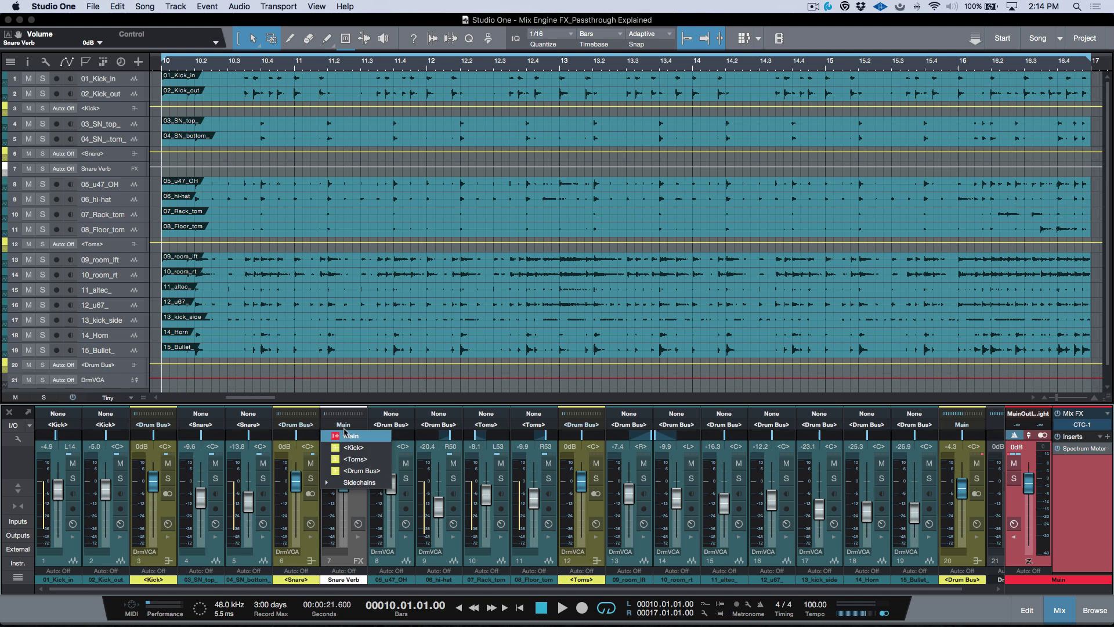
left_click(357, 471)
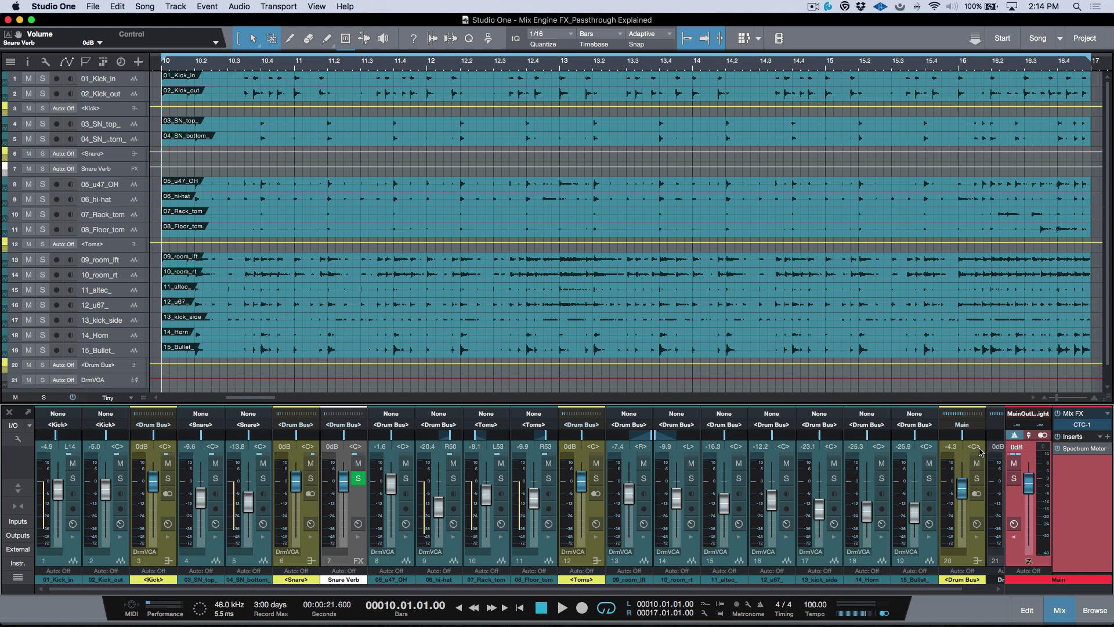
Open the Main bus's CTC-1 Mix FX and toggle Passthrough several times, leaving it enabled.
left_click(1083, 426)
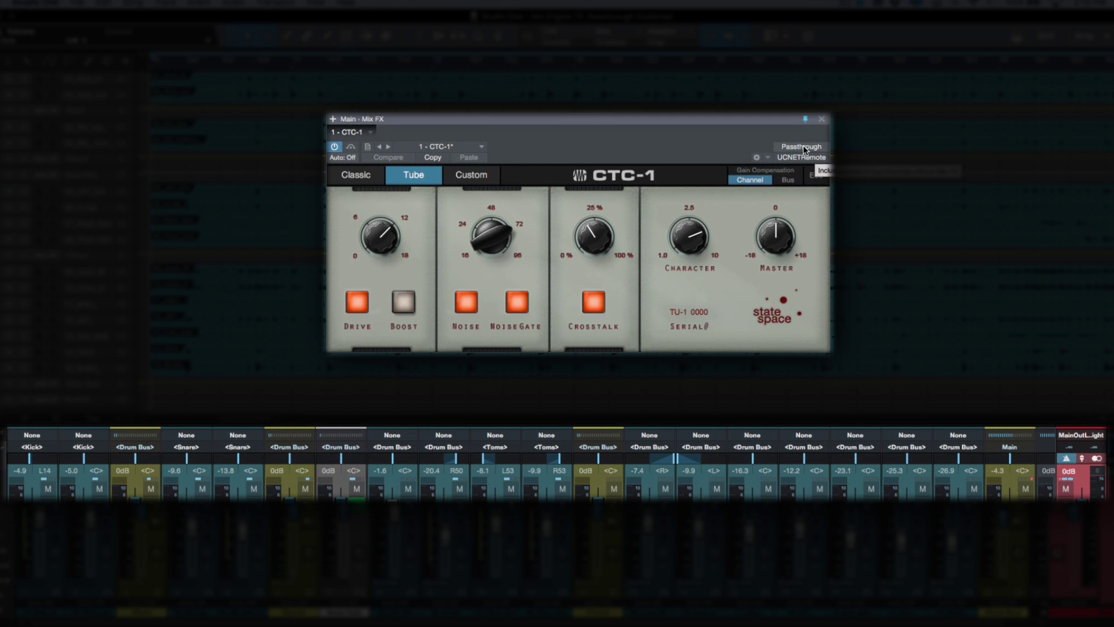
left_click(772, 144)
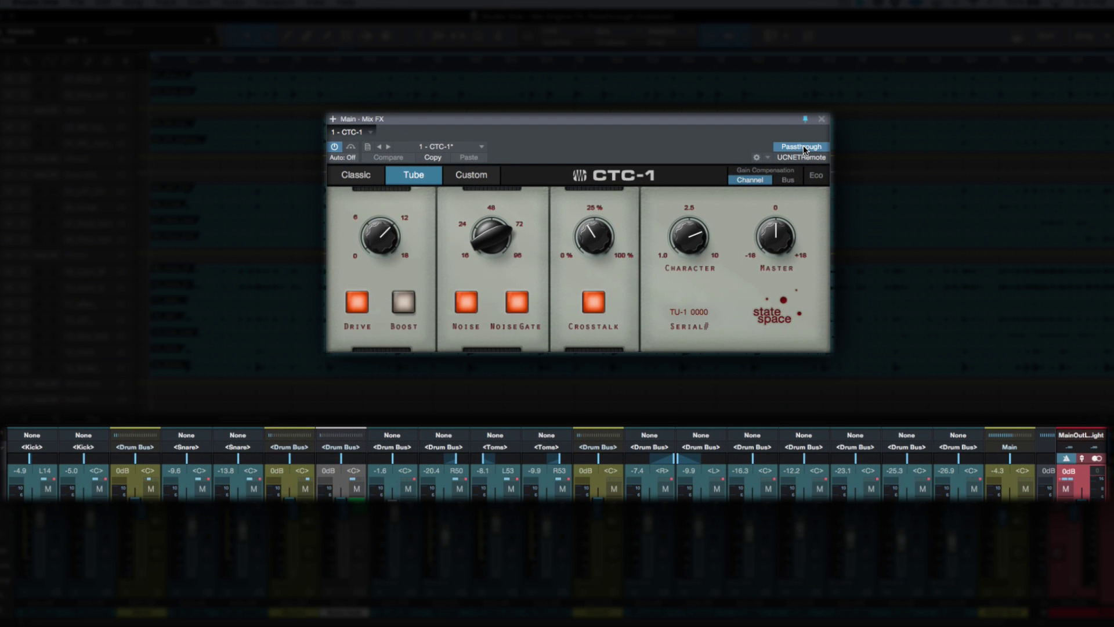
left_click(804, 149)
left_click(804, 149)
left_click(803, 149)
left_click(803, 149)
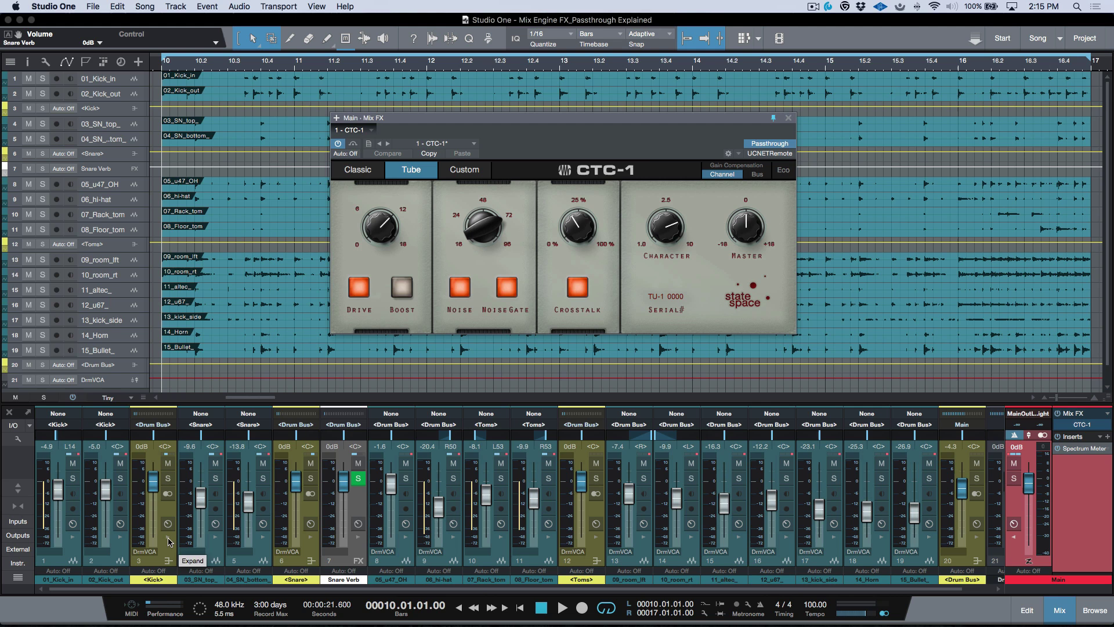
Expand the Snare bus, add CTC-1 as its Mix FX, and set the preamp type to Custom.
left_click(311, 538)
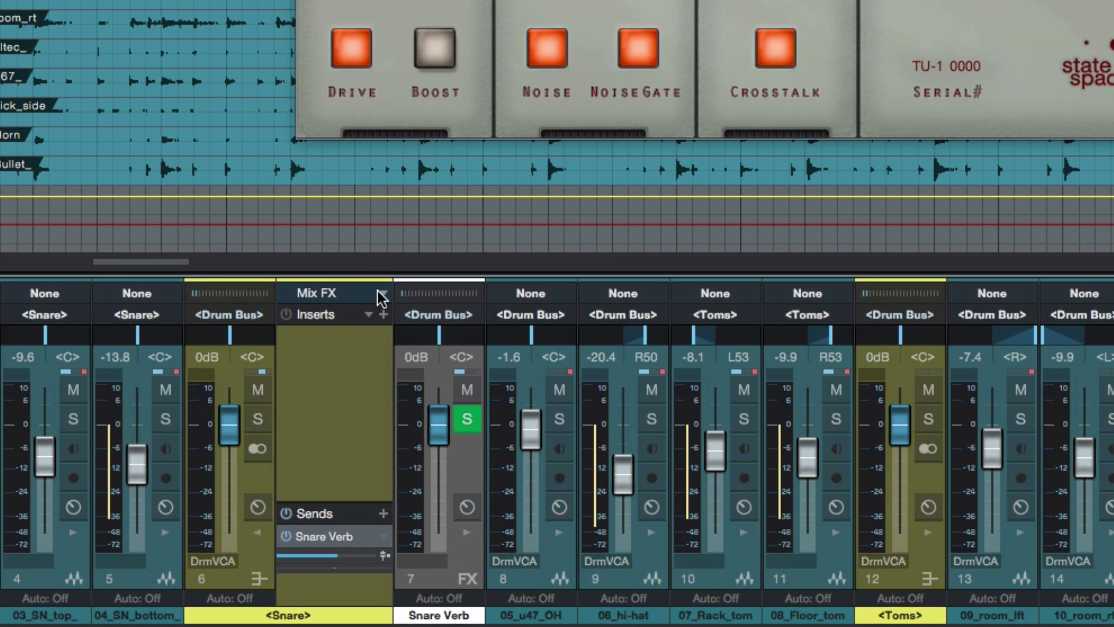
left_click(374, 413)
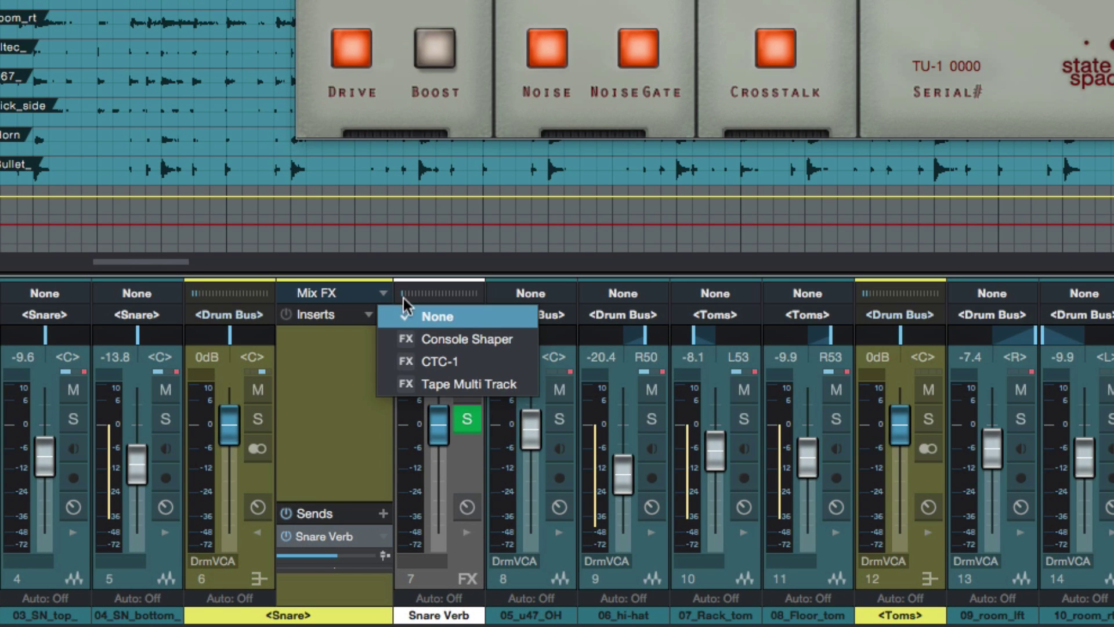
left_click(420, 361)
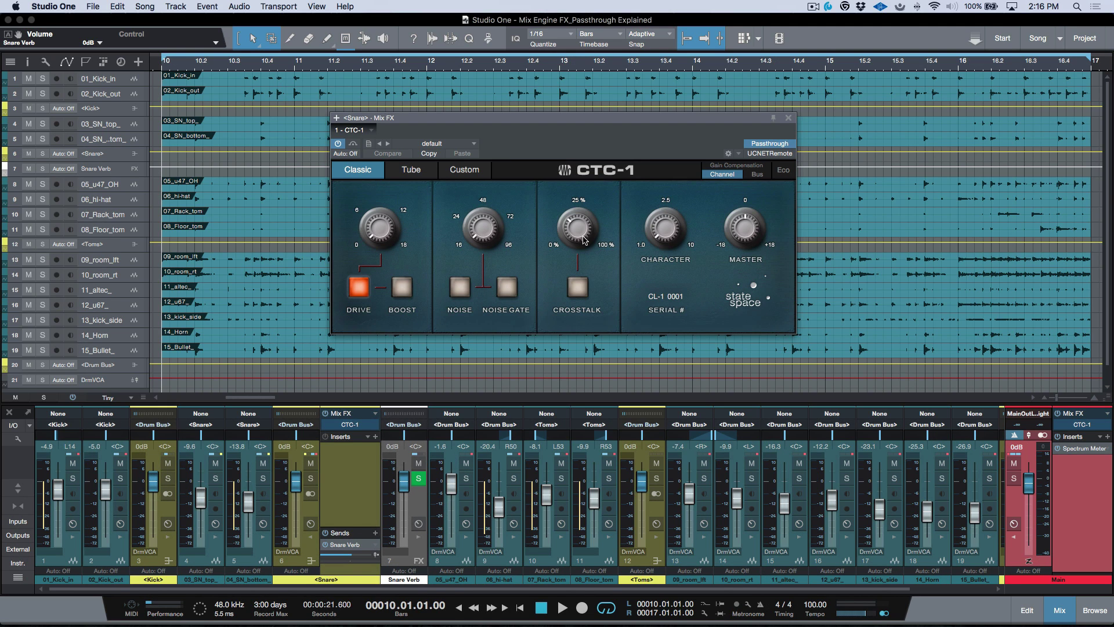
left_click(448, 173)
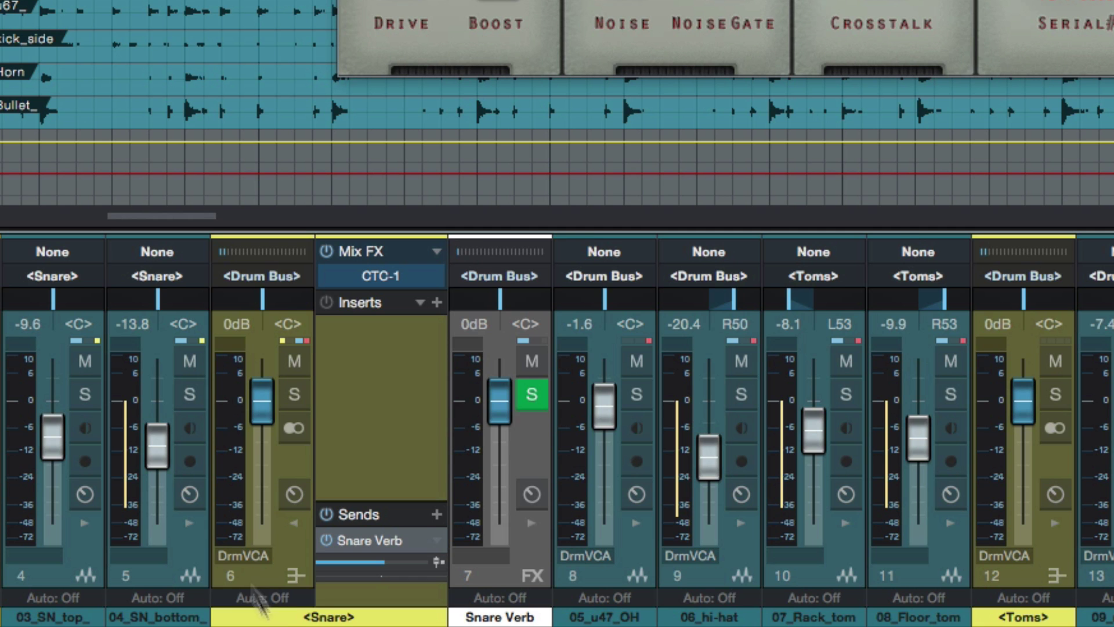
Recolour the Snare bus channel, trying green and purple before leaving it bright green.
left_click(287, 617)
left_click(287, 617)
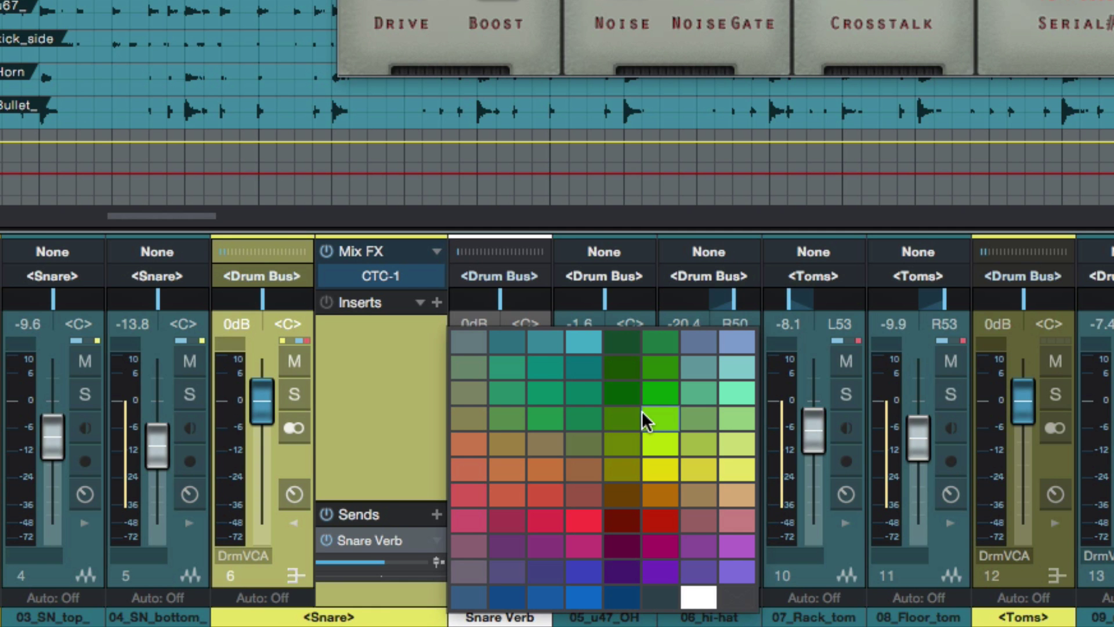
left_click(661, 424)
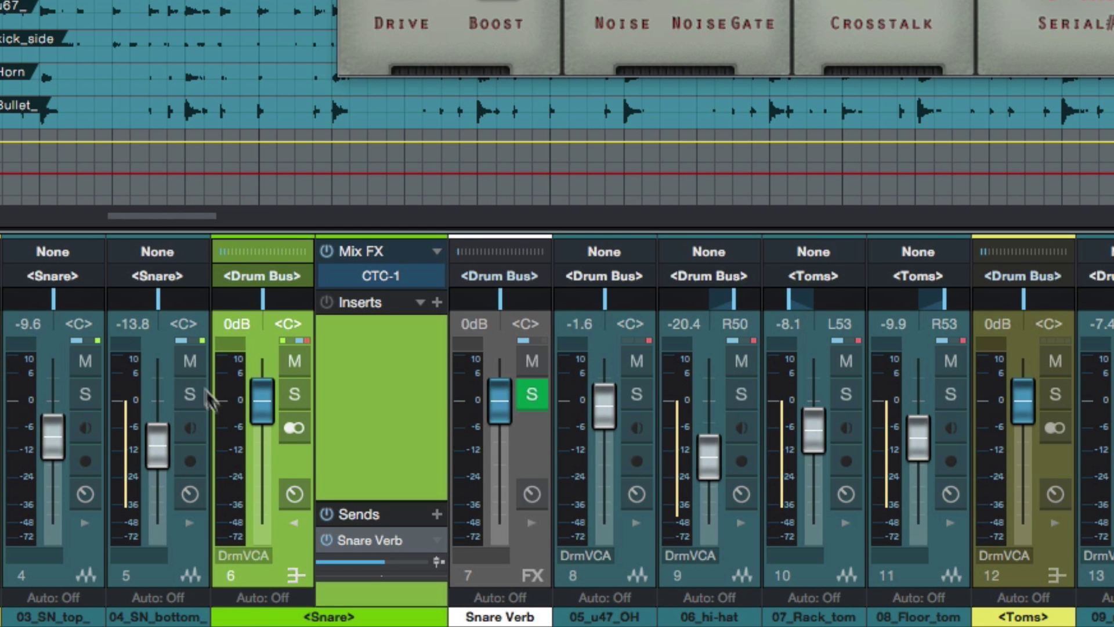
left_click(257, 619)
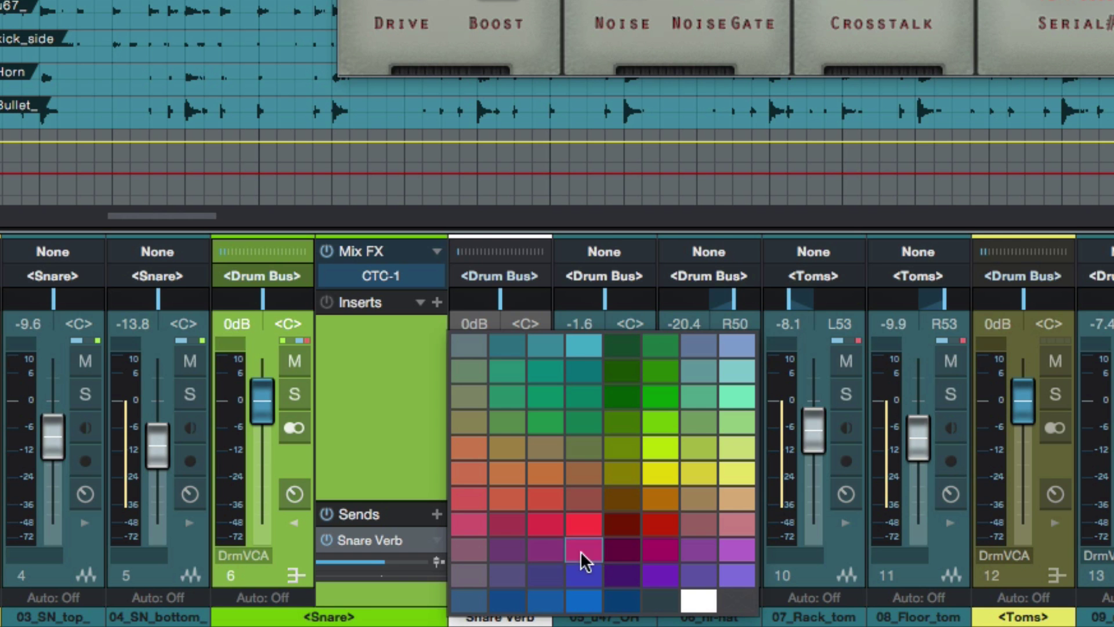
left_click(657, 576)
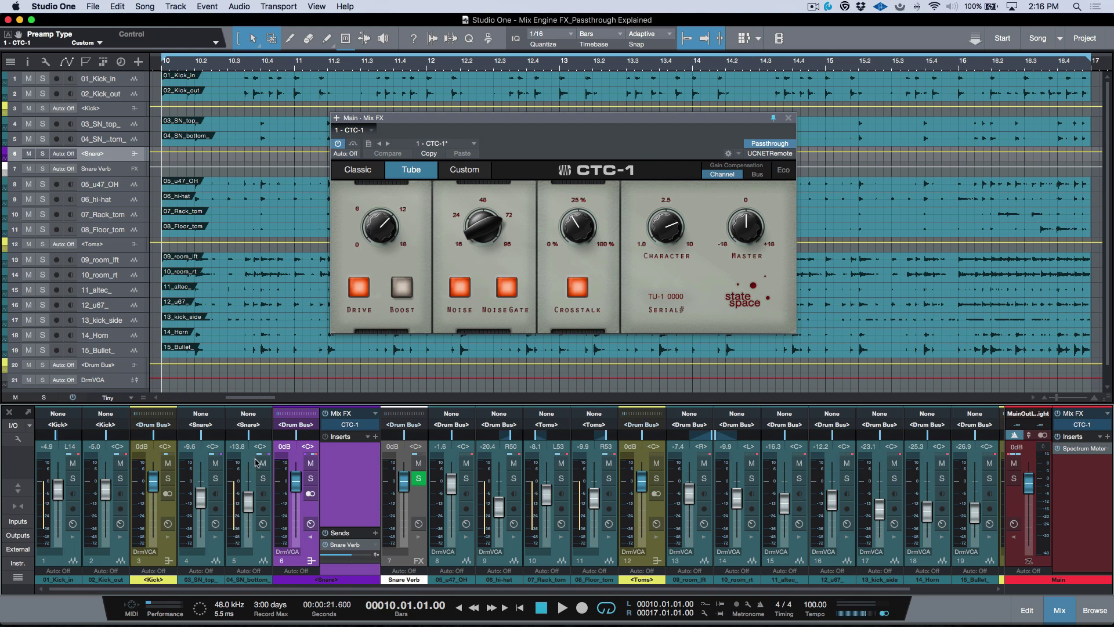
left_click(307, 582)
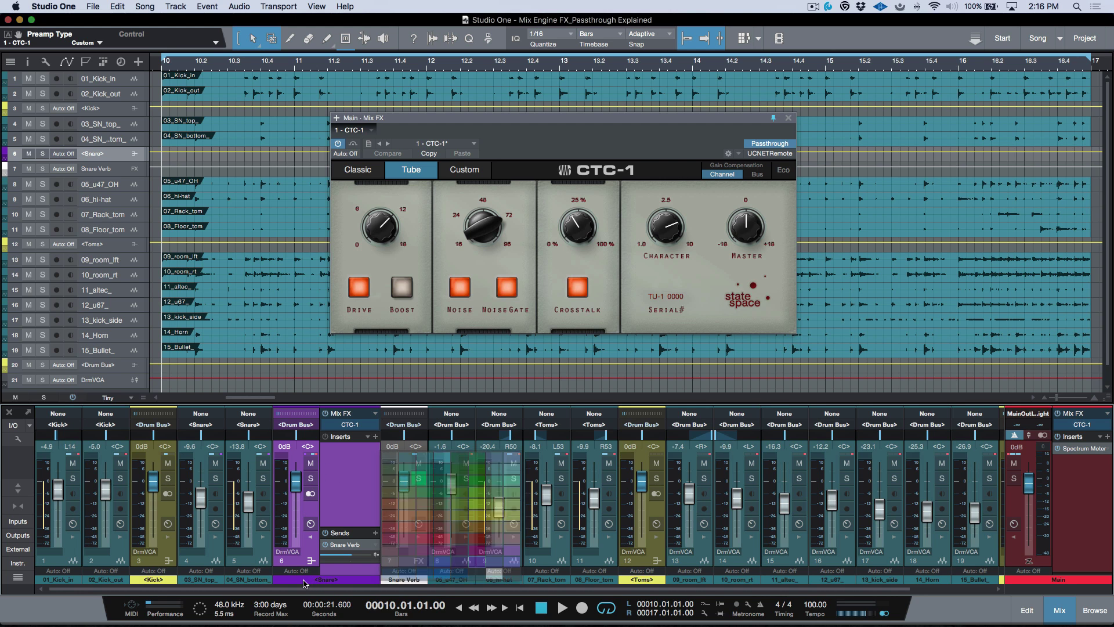
left_click(476, 492)
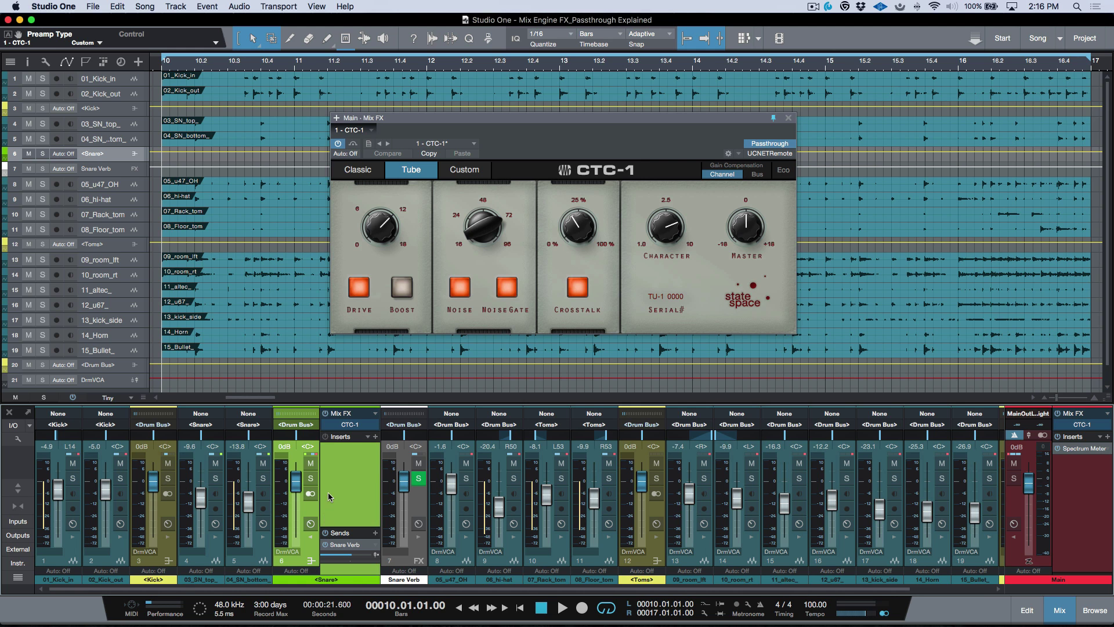
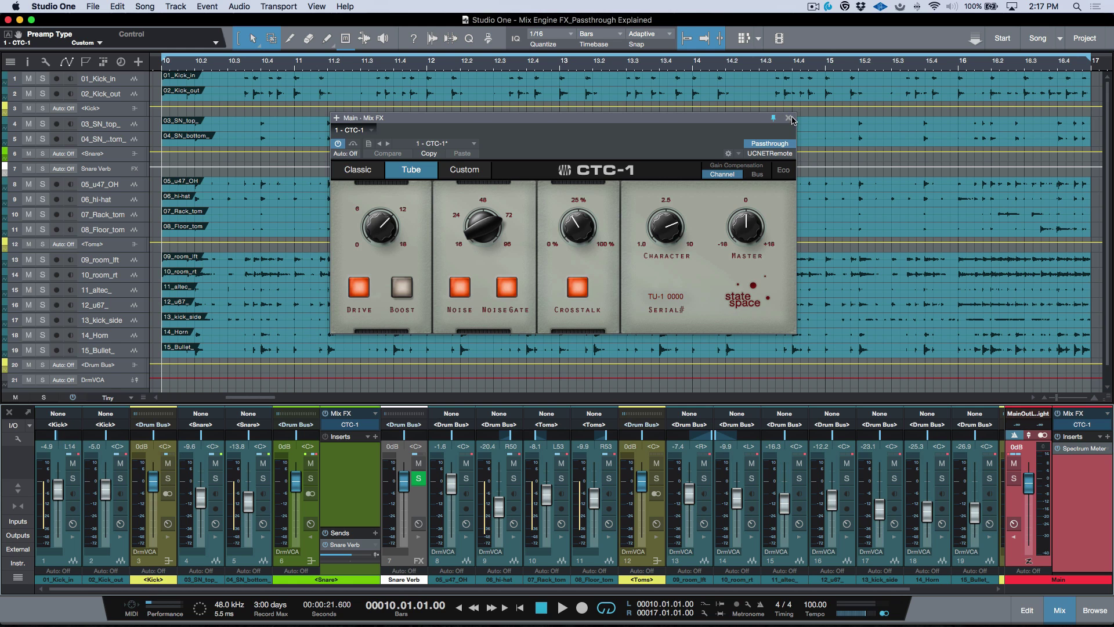
Close the Main bus's CTC-1 window, reopen it to review its settings, and close it again.
left_click(788, 118)
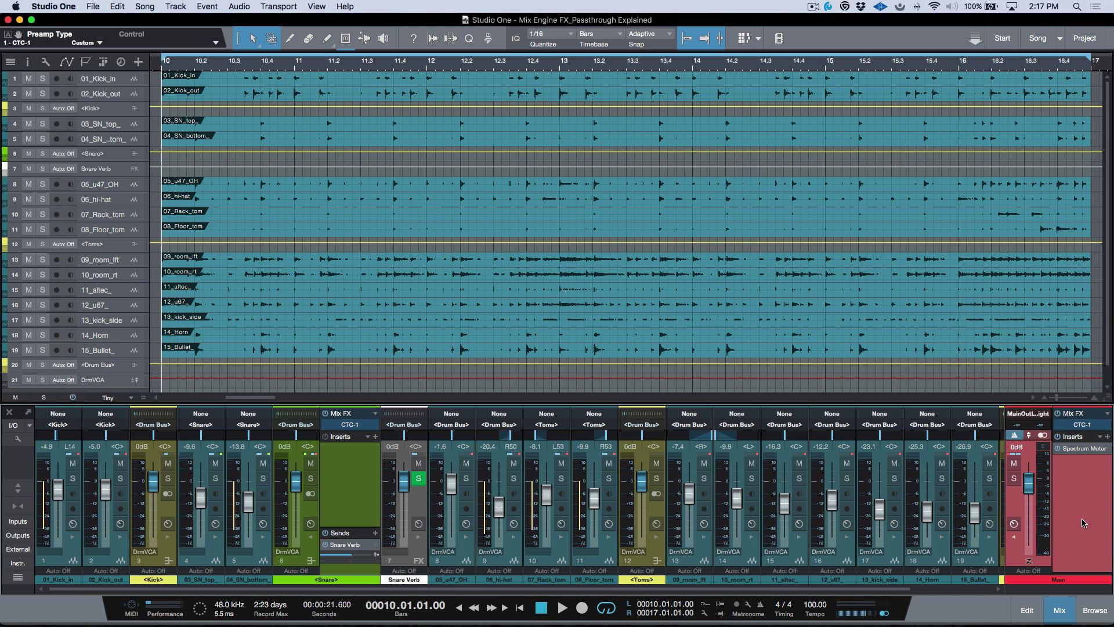
left_click(1082, 425)
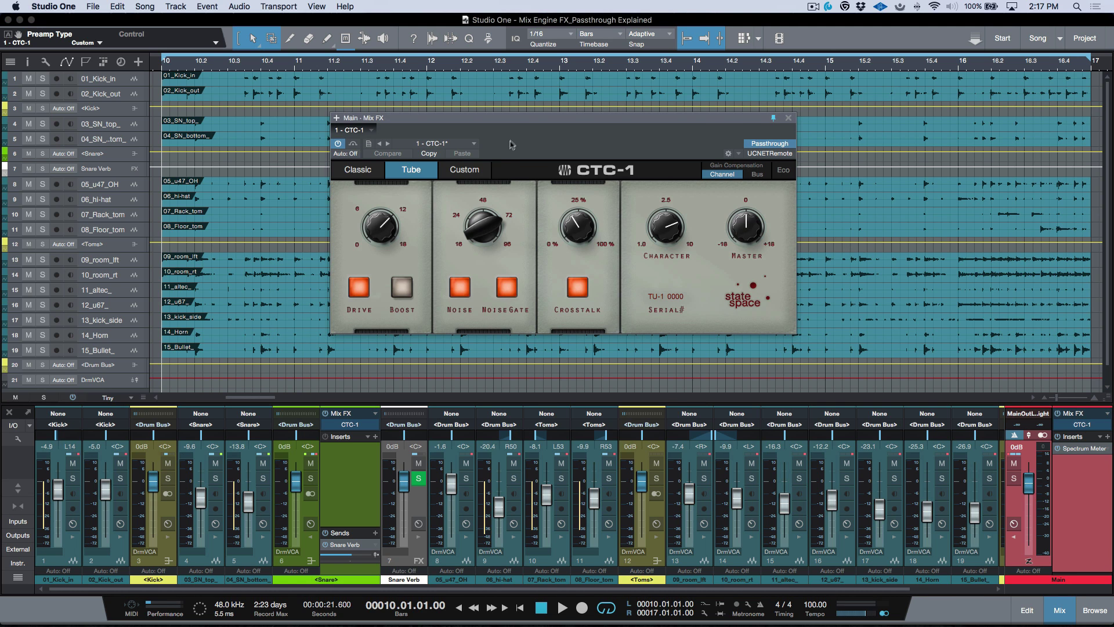
left_click(788, 118)
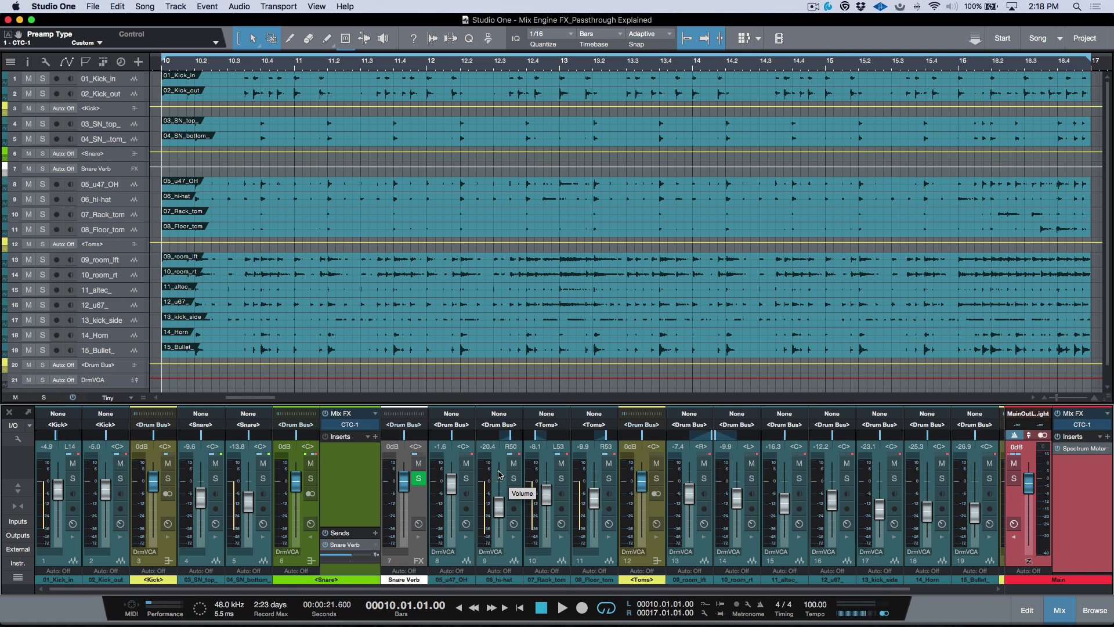
Remove the CTC-1 Mix FX from the Snare bus by choosing None, and collapse the channel.
left_click(311, 539)
left_click(312, 540)
left_click(375, 414)
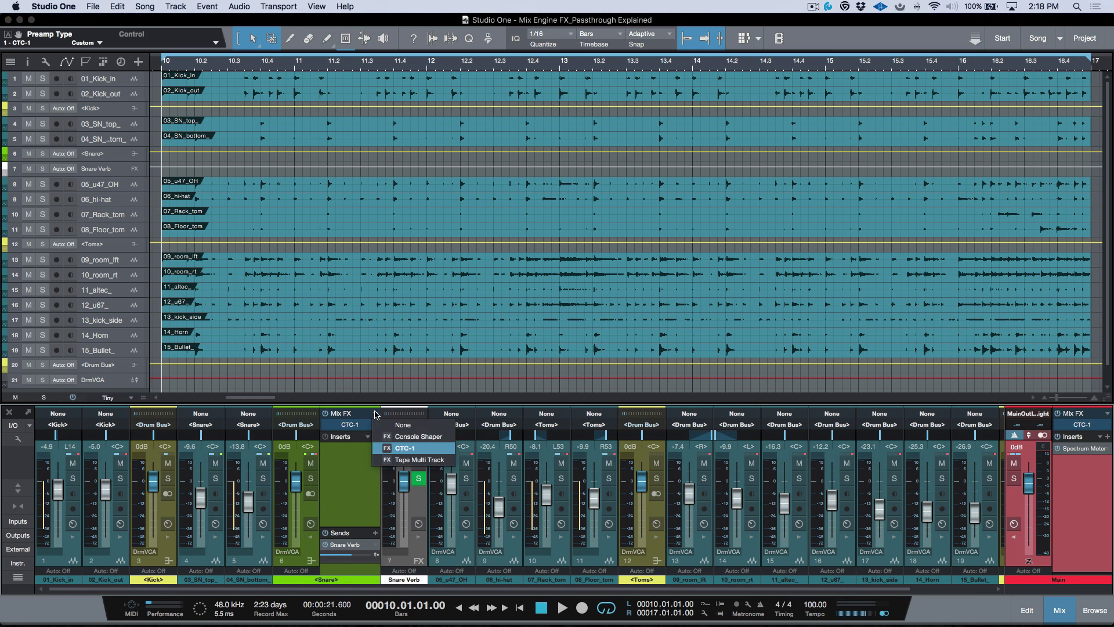
left_click(412, 425)
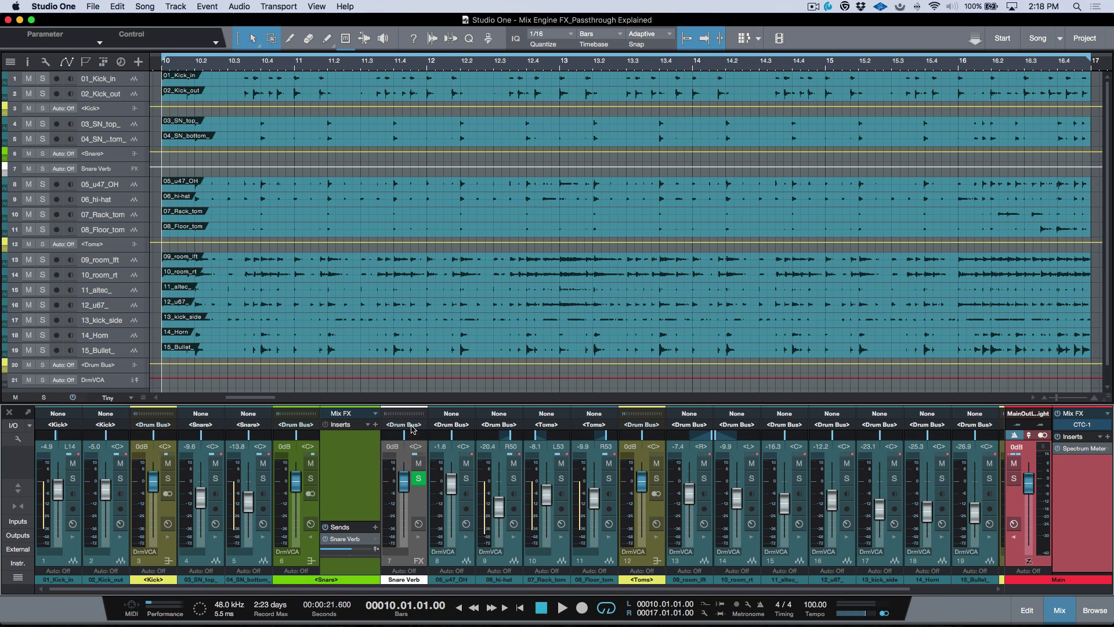
left_click(312, 540)
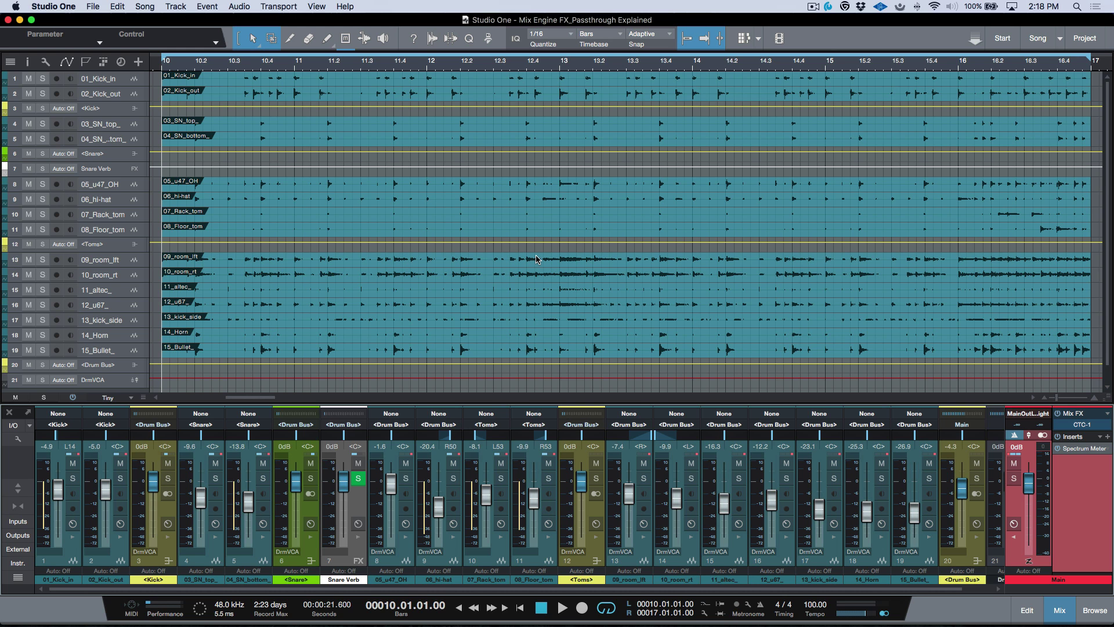
Start playback and bypass the CTC-1 Mix FX on the Main bus.
key("space")
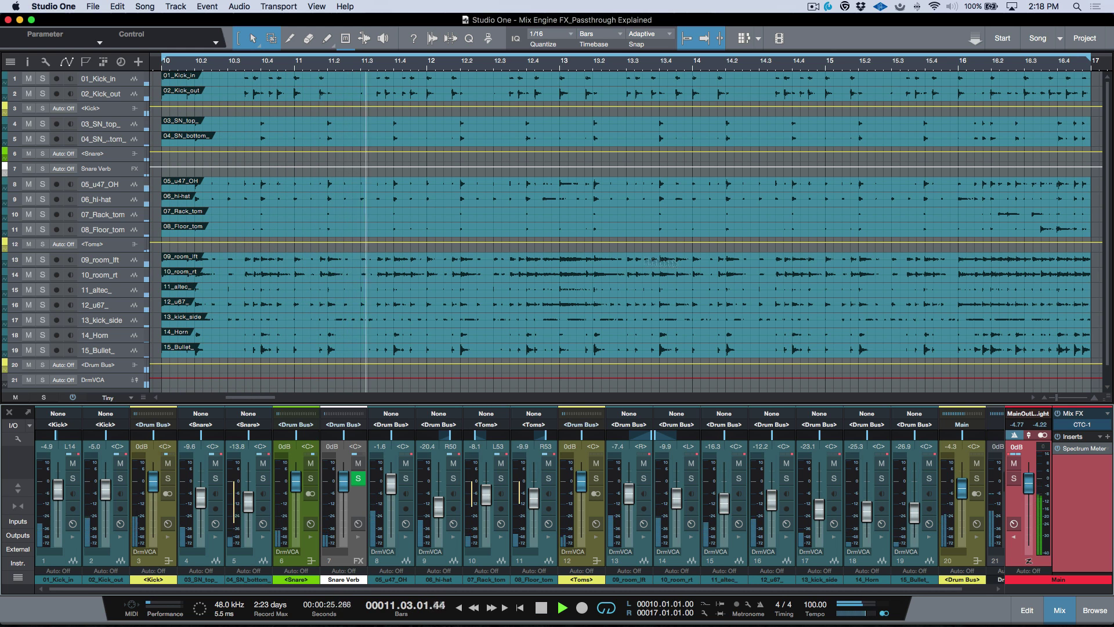
double_click(1083, 426)
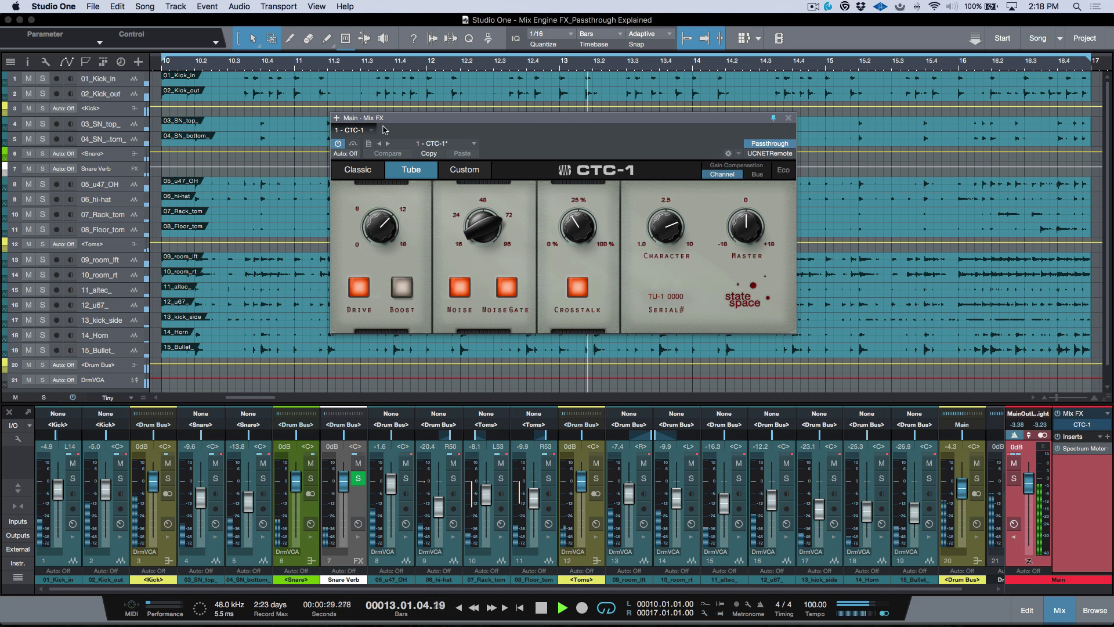
left_click(354, 144)
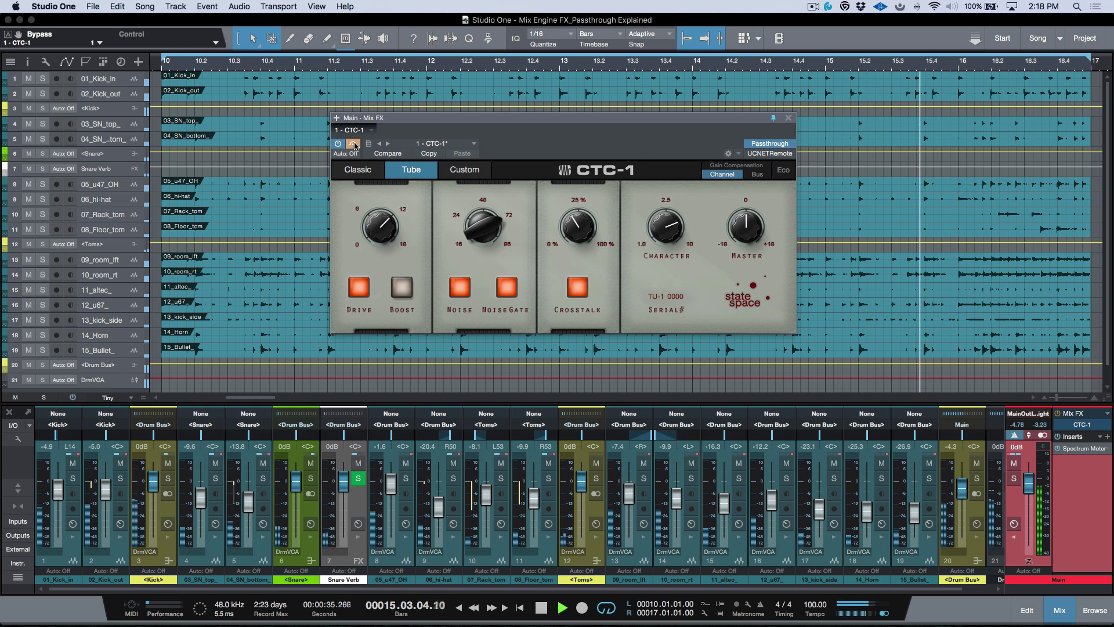
Re-enable the CTC-1 Mix FX on the Main bus, stop playback, and close its window.
left_click(354, 144)
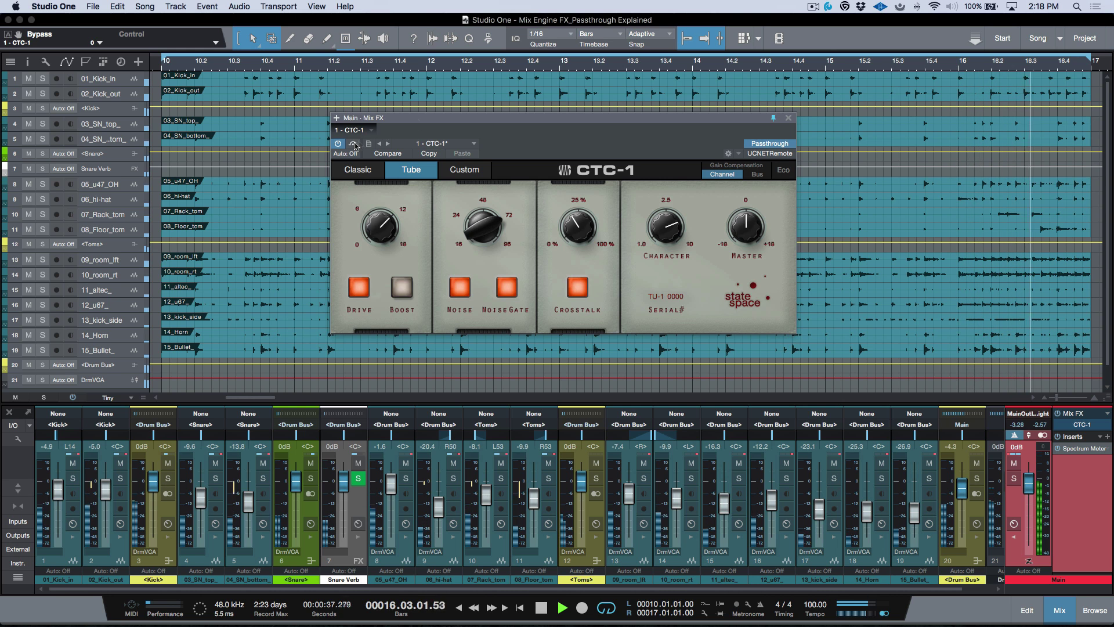
key("space")
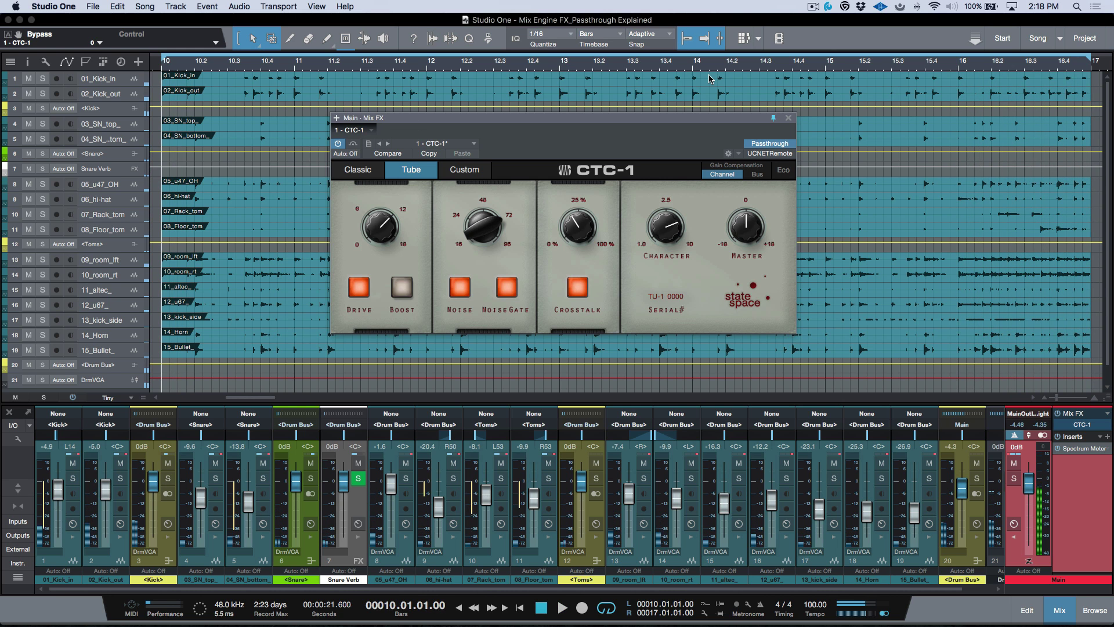
left_click(788, 118)
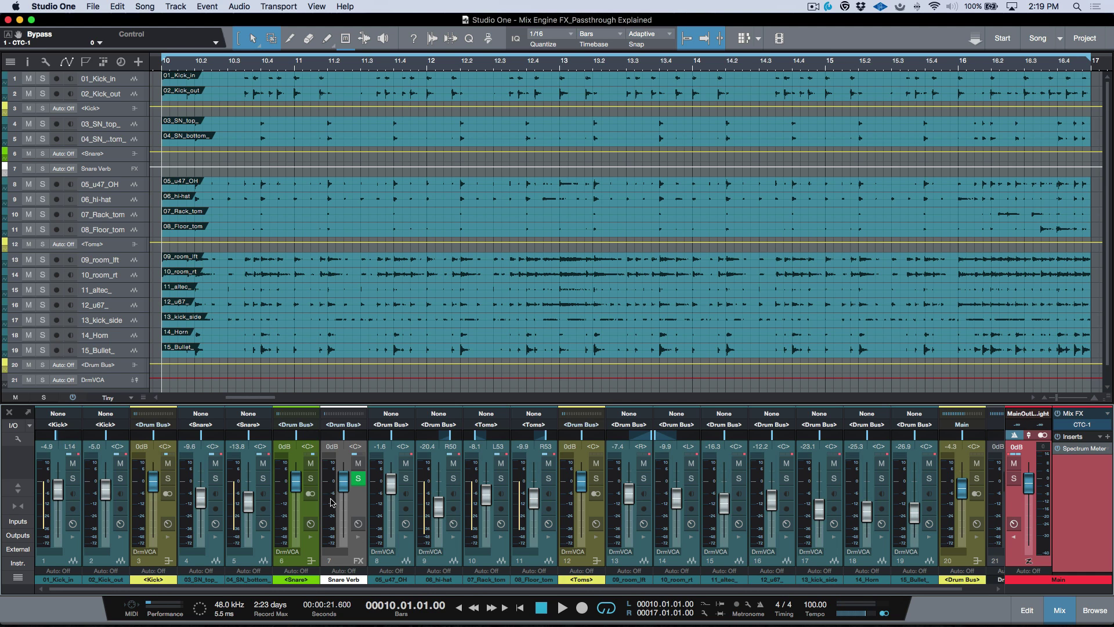
Expand the Snare bus, add CTC-1 as its Mix FX with the Custom preamp type, and close the effect window.
left_click(311, 539)
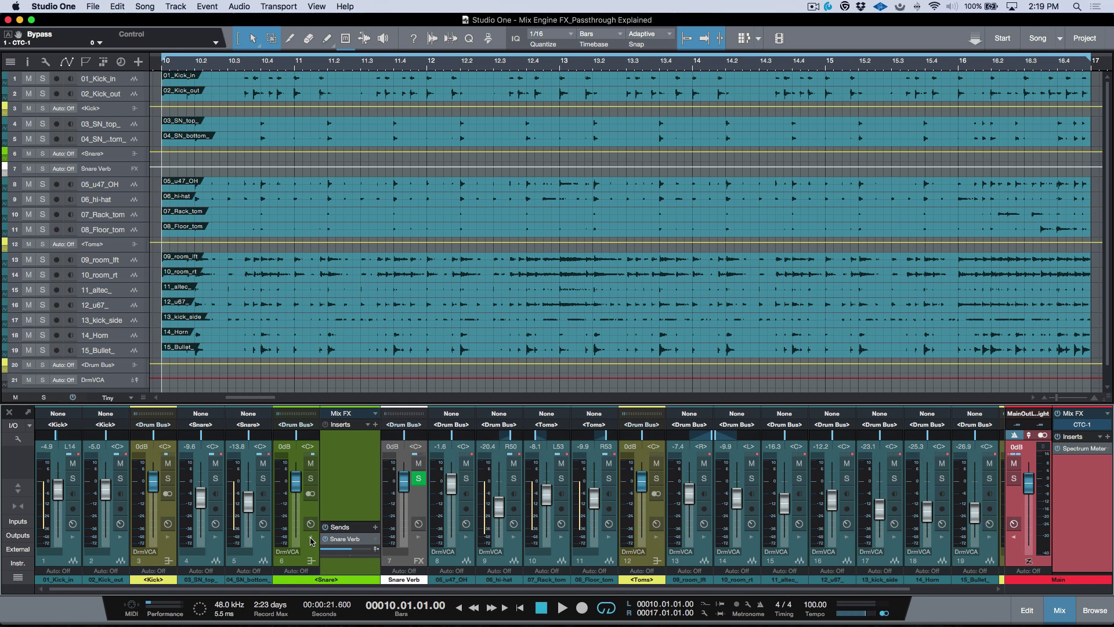
left_click(375, 414)
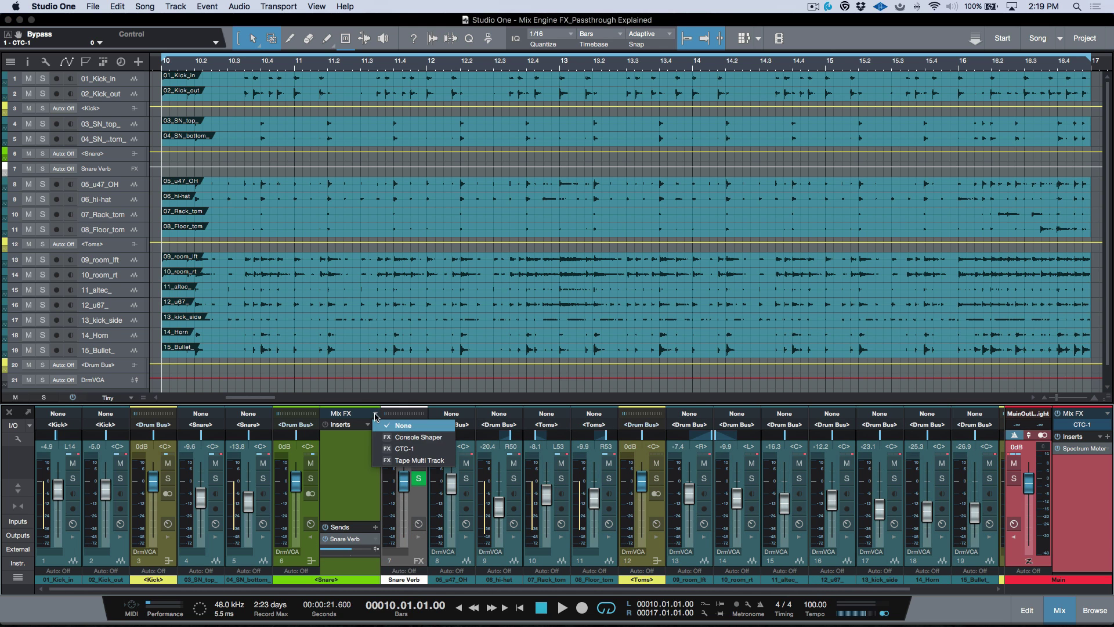
left_click(398, 450)
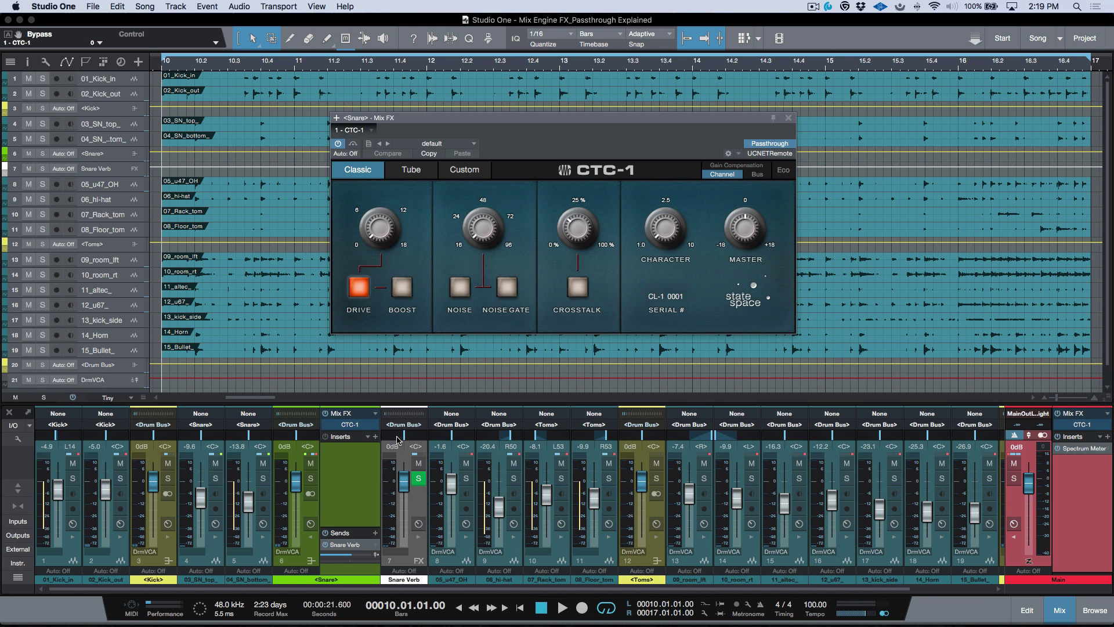
left_click(470, 170)
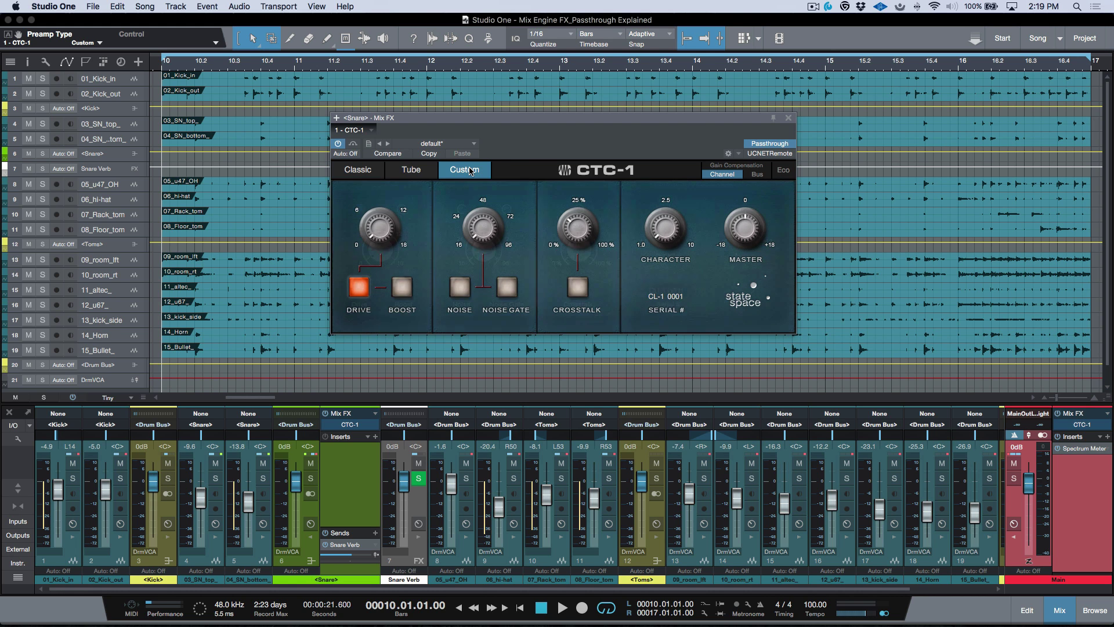
left_click(788, 118)
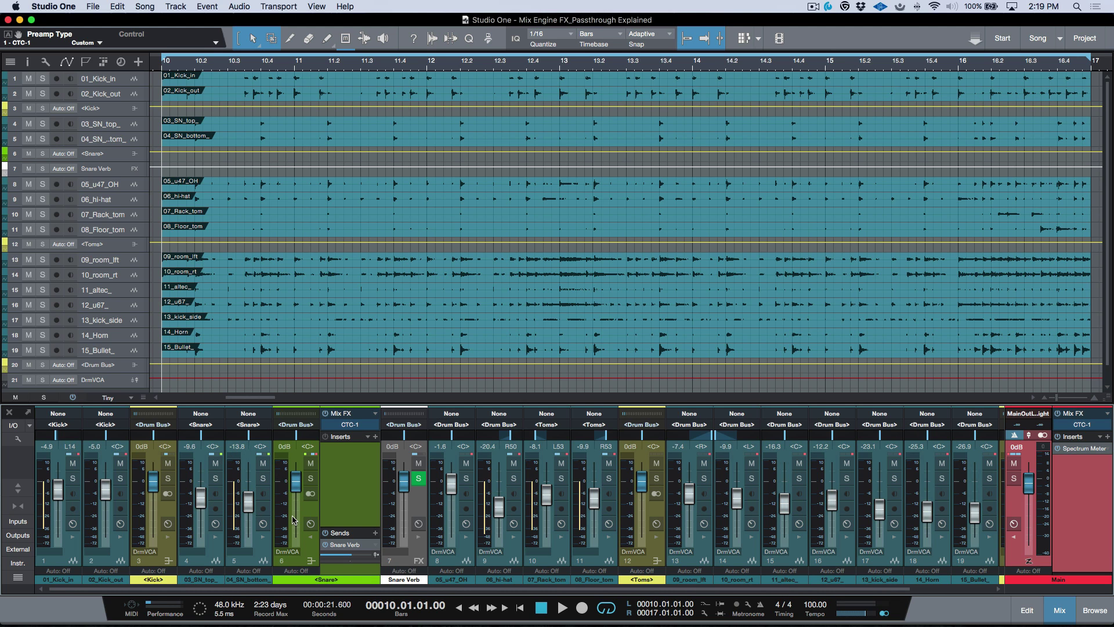
Review the Snare bus's CTC-1 settings twice, checking the remaining mixer channels in between, and close the effect window.
left_click(352, 426)
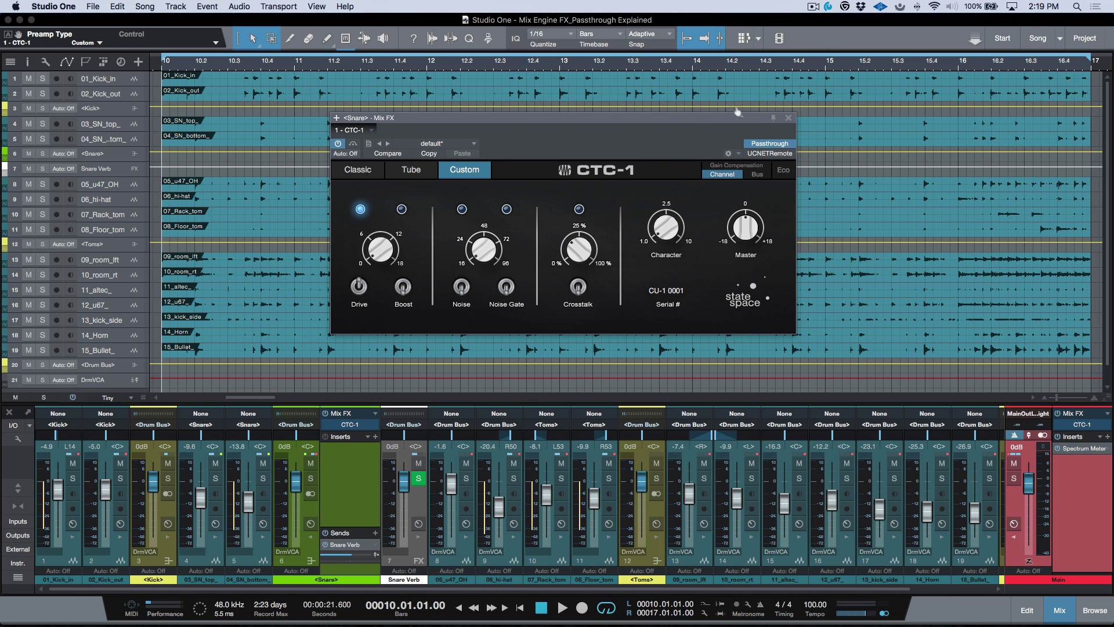
left_click(792, 117)
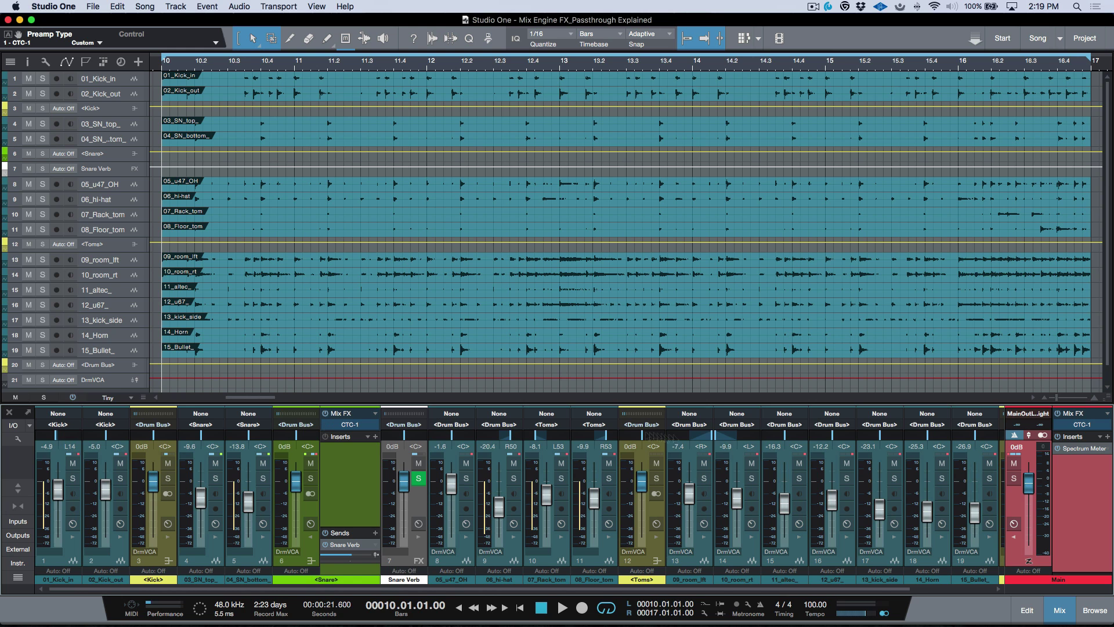
scroll(859, 472, "right", 2)
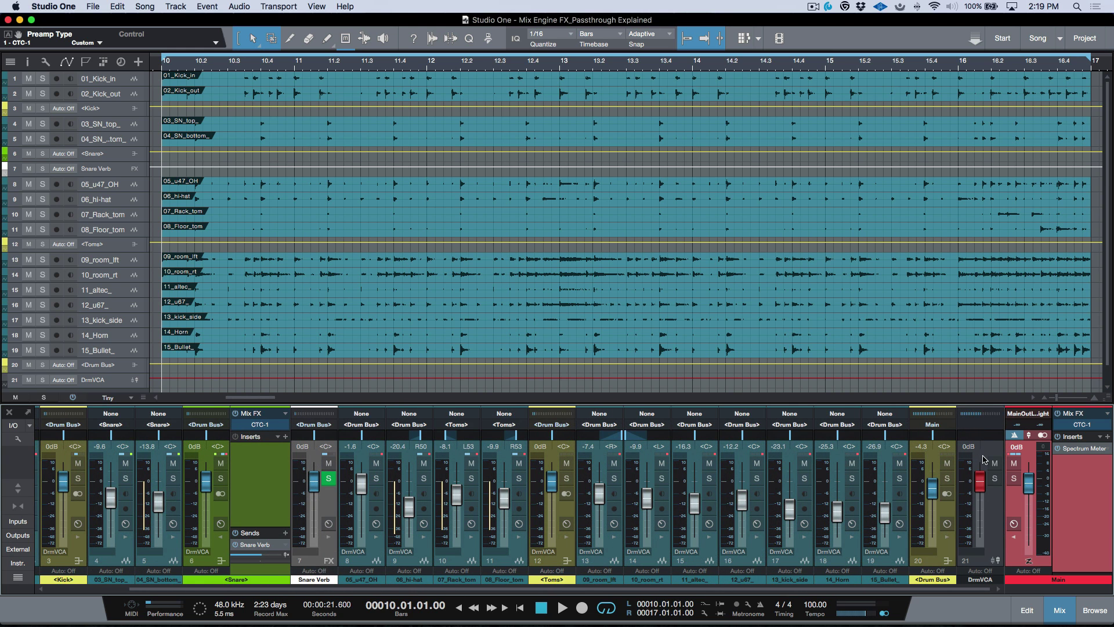
left_click(273, 426)
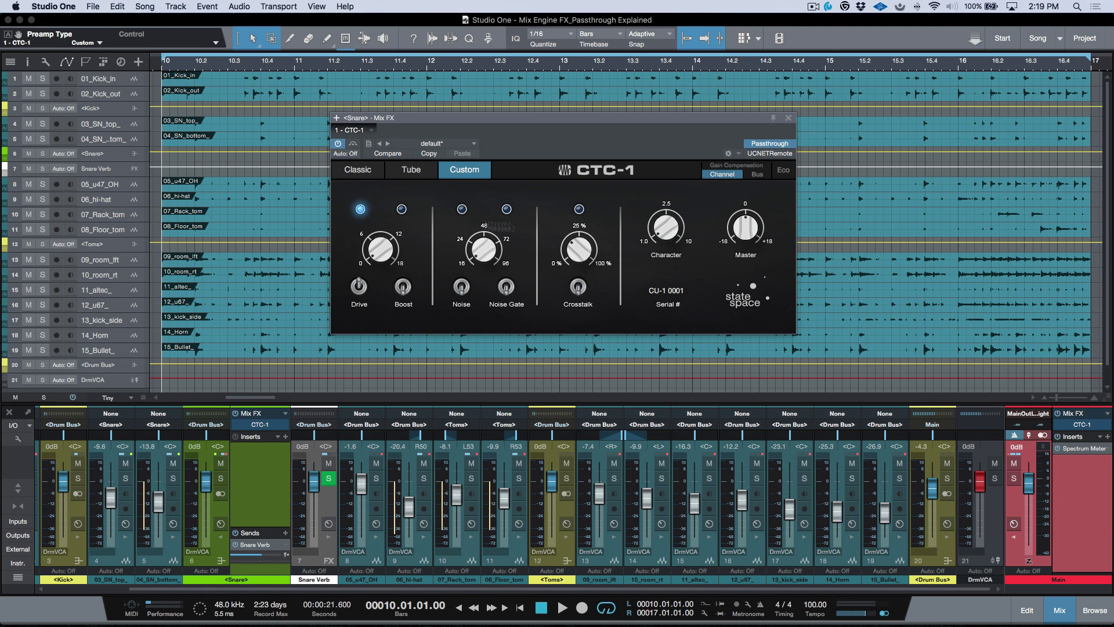
left_click(788, 118)
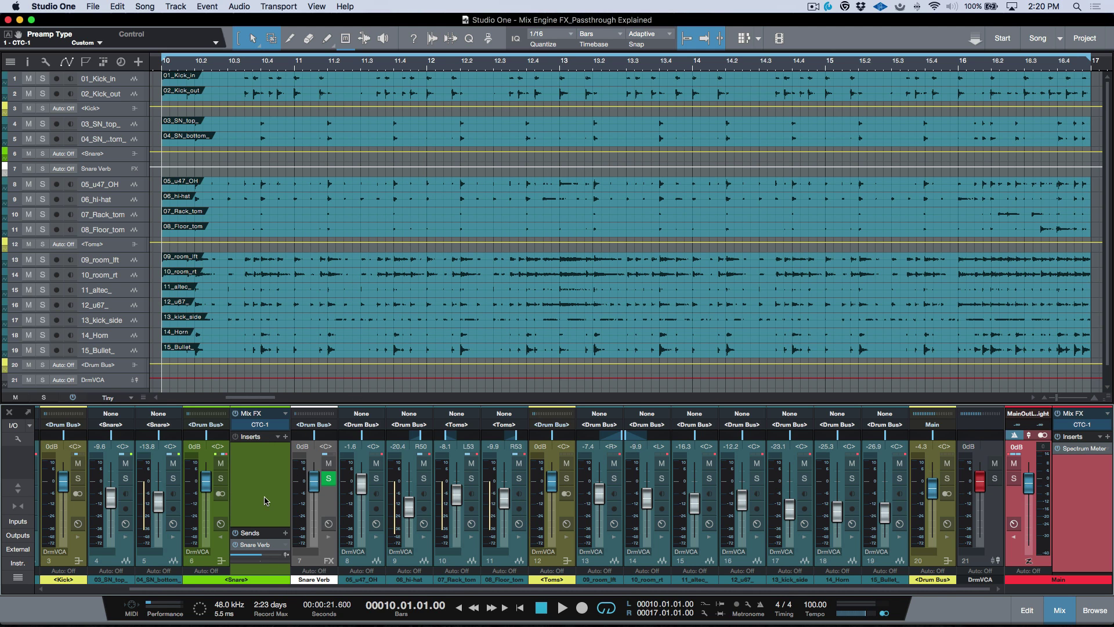
Review the Main bus's CTC-1 settings before and after collapsing the Snare bus channel, closing the effect window each time.
left_click(1085, 425)
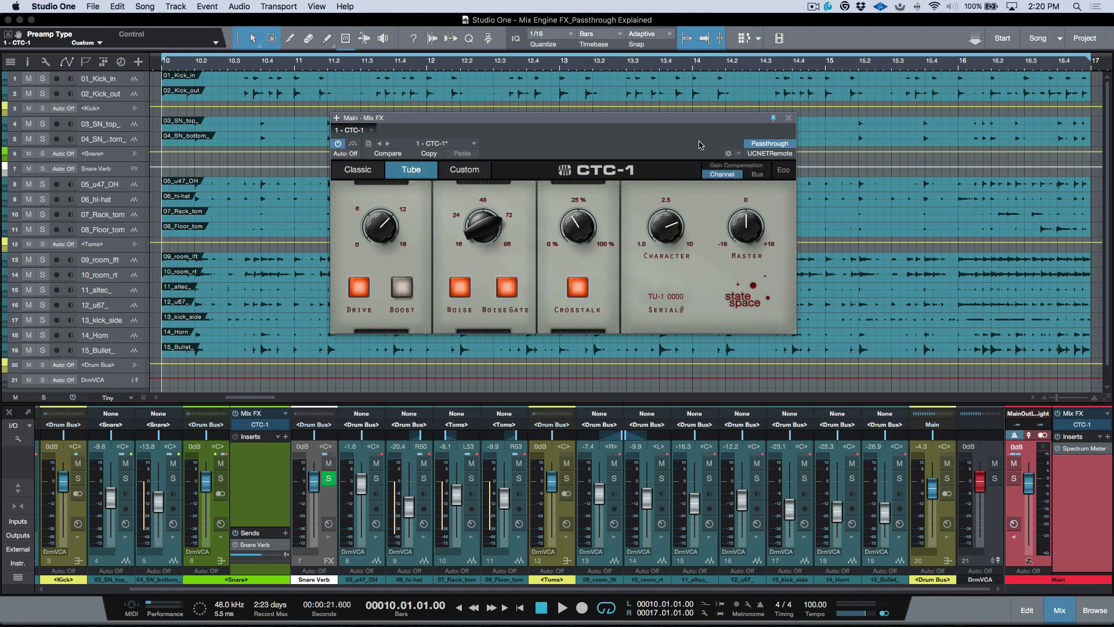
left_click(788, 118)
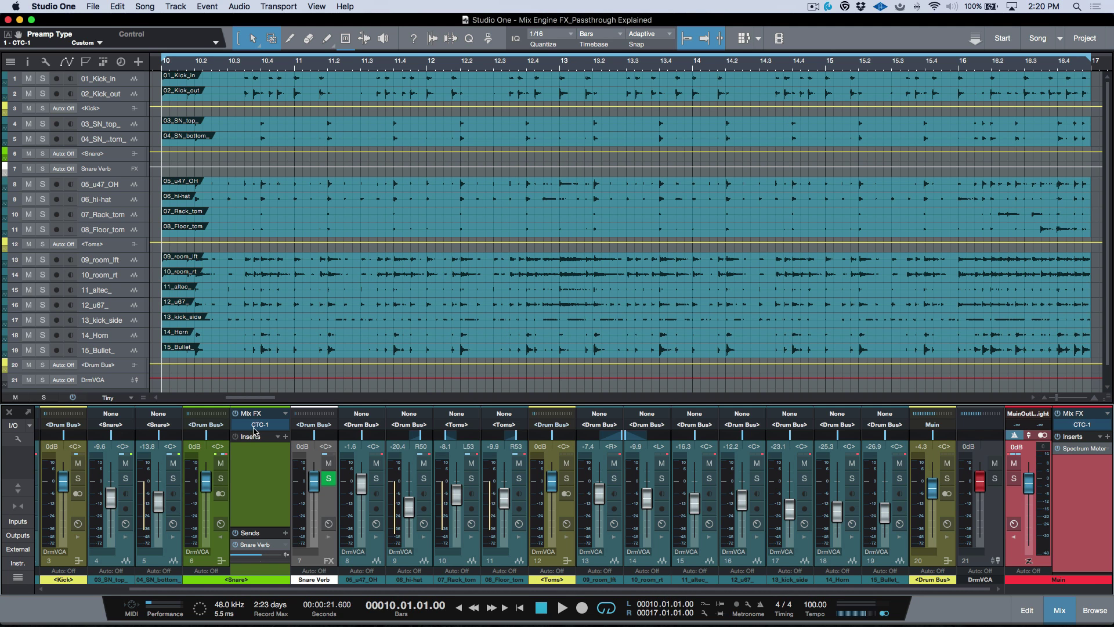
left_click(221, 537)
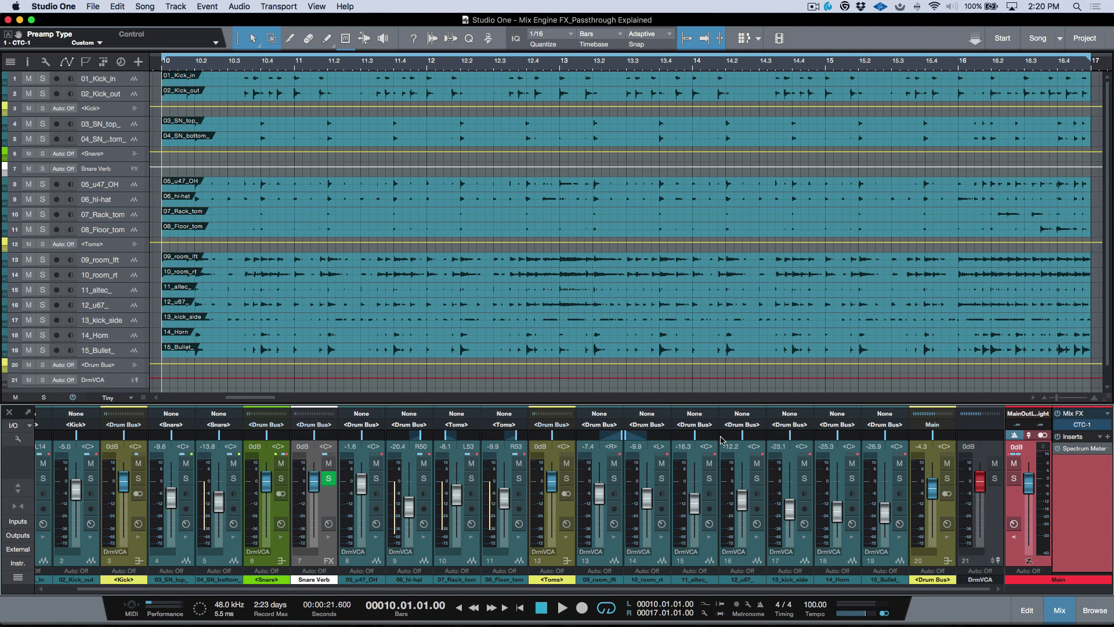
left_click(1083, 425)
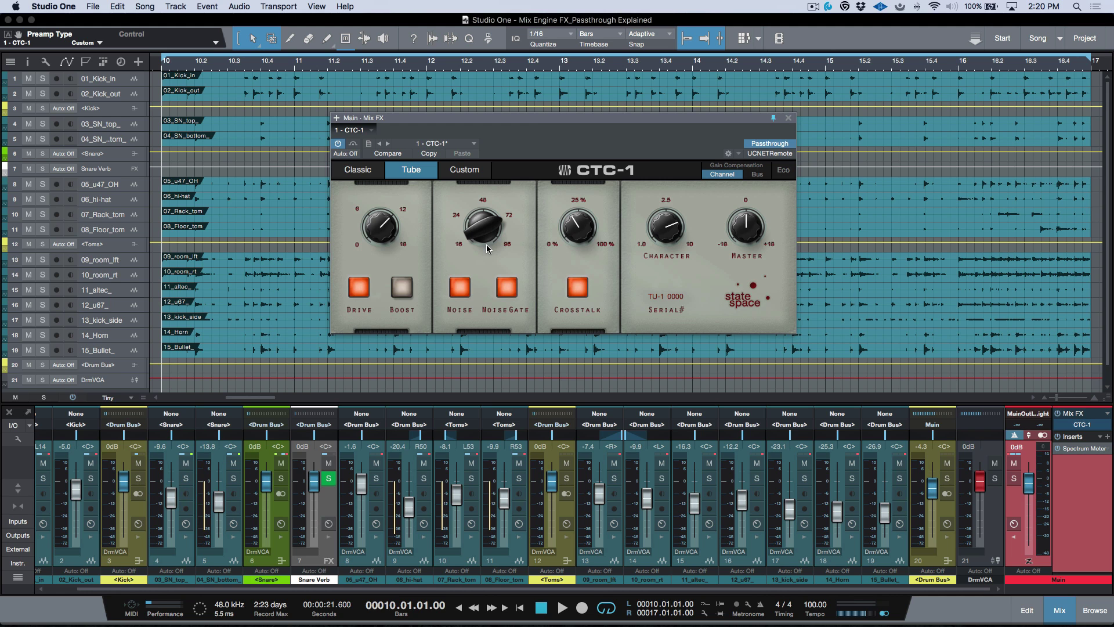
left_click(790, 119)
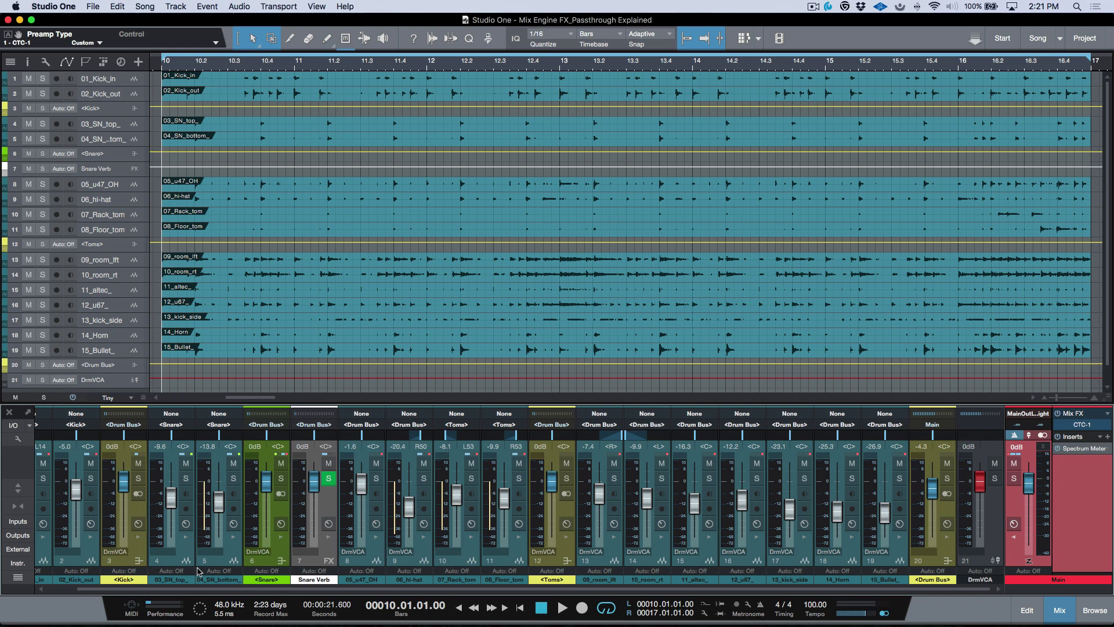
Recolour the Kick bus channel a stronger yellow.
scroll(197, 572, "left", 2)
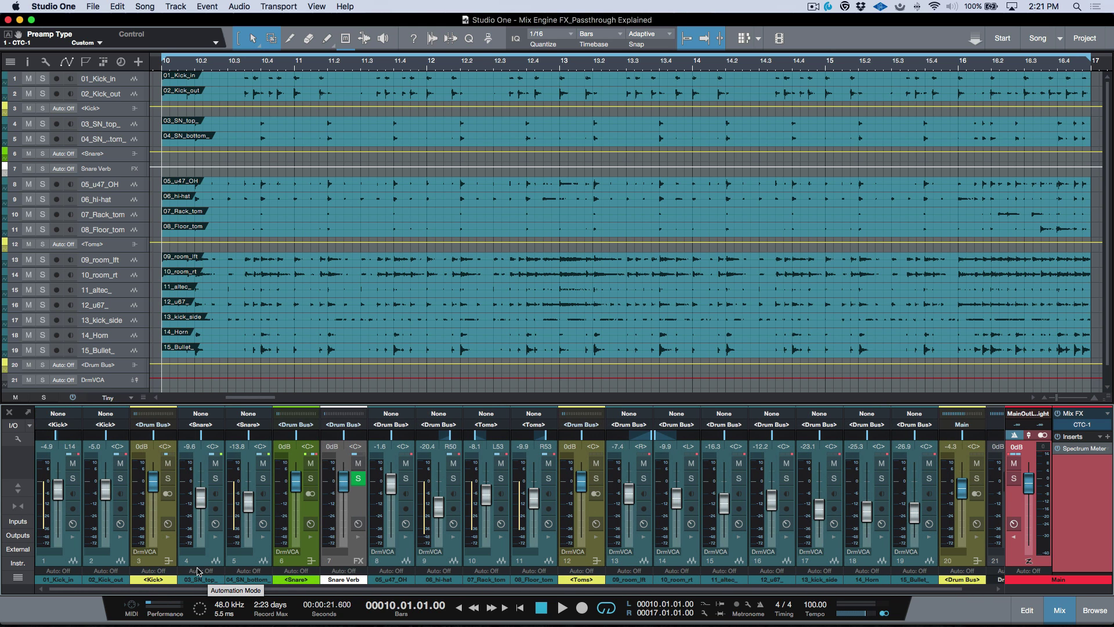
left_click(173, 551)
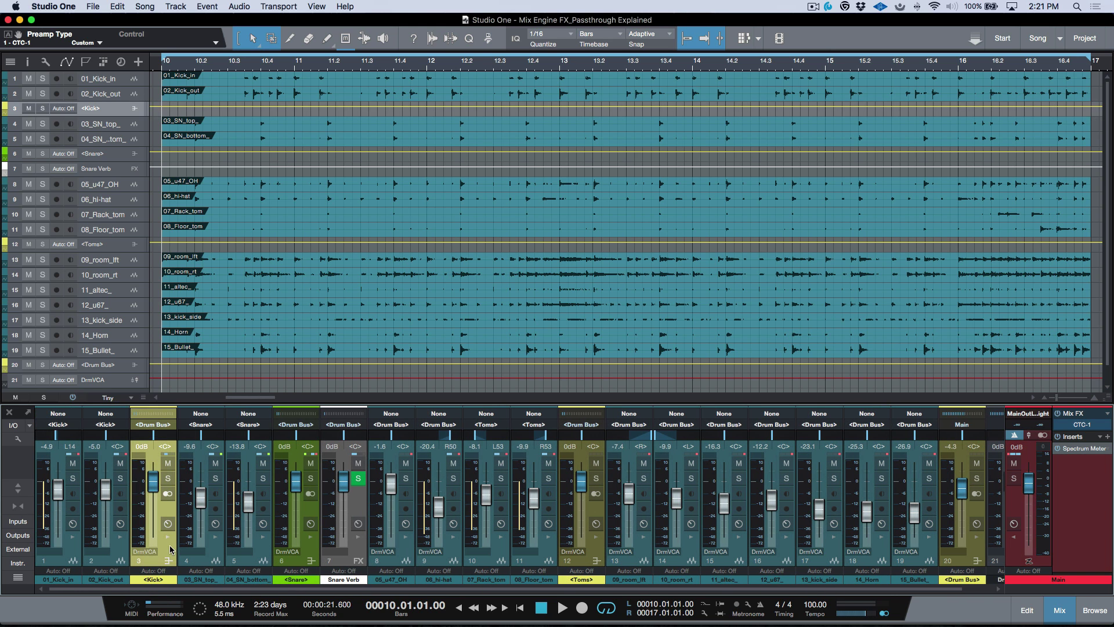
left_click(168, 578)
left_click(280, 518)
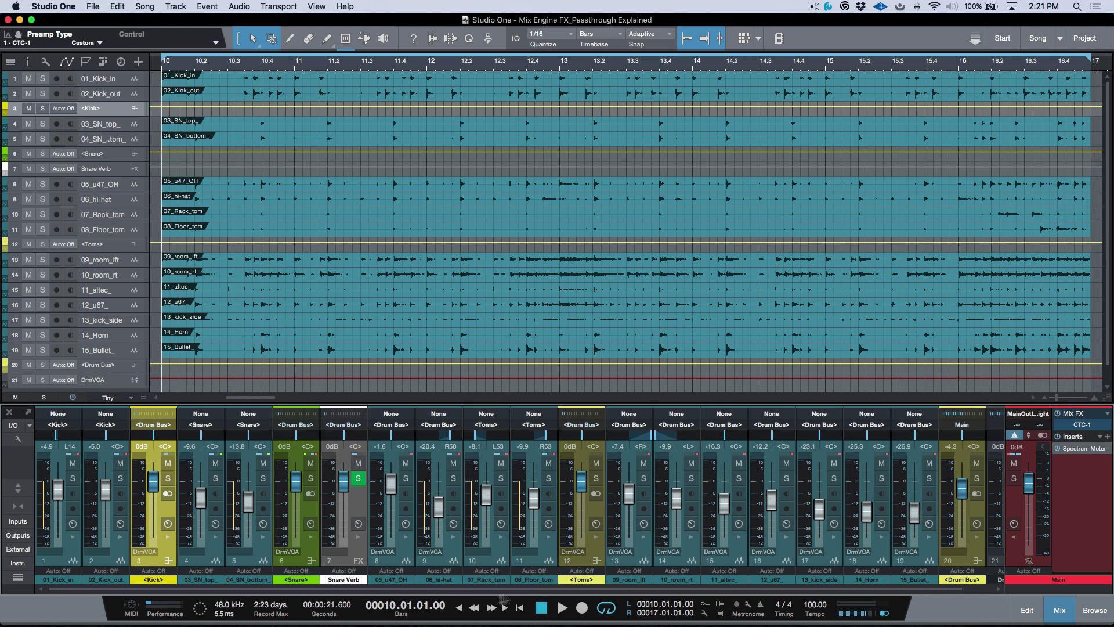
Recolour the Toms bus channel purple.
left_click(580, 564)
left_click(600, 583)
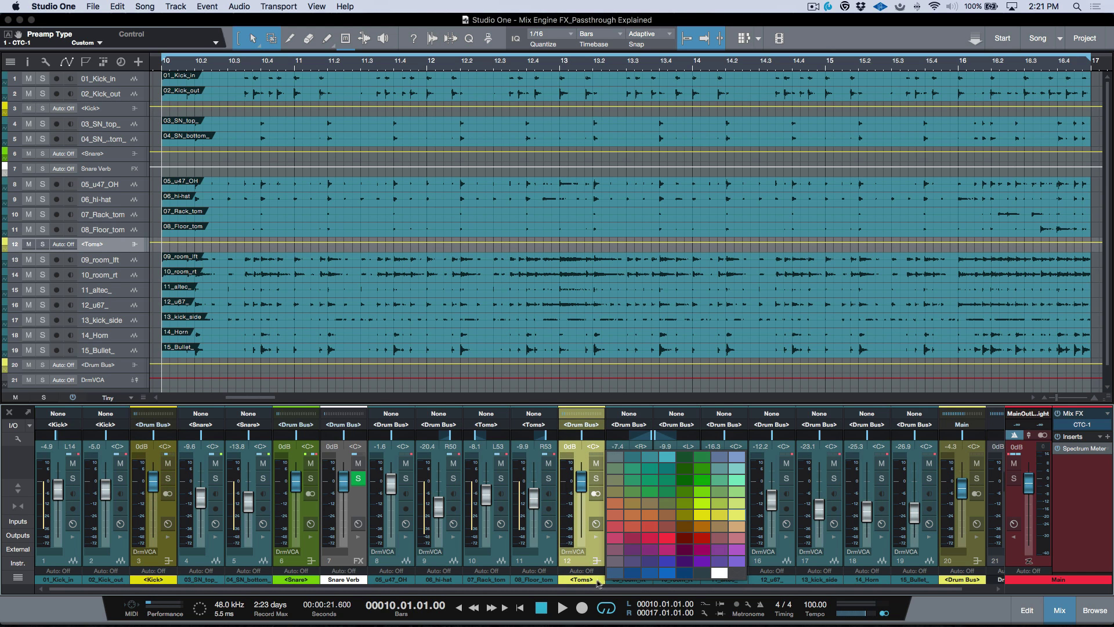
left_click(742, 562)
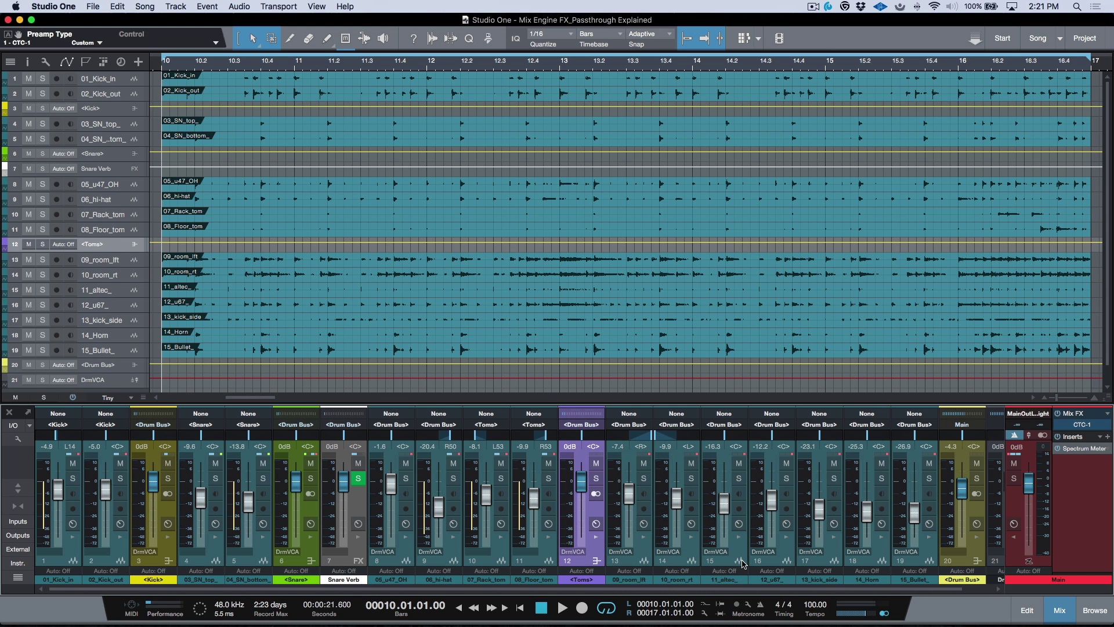
Check the Drum Bus's Mix FX slot, and add CTC-1 with the Classic preamp type as the Kick bus's Mix FX.
left_click(975, 539)
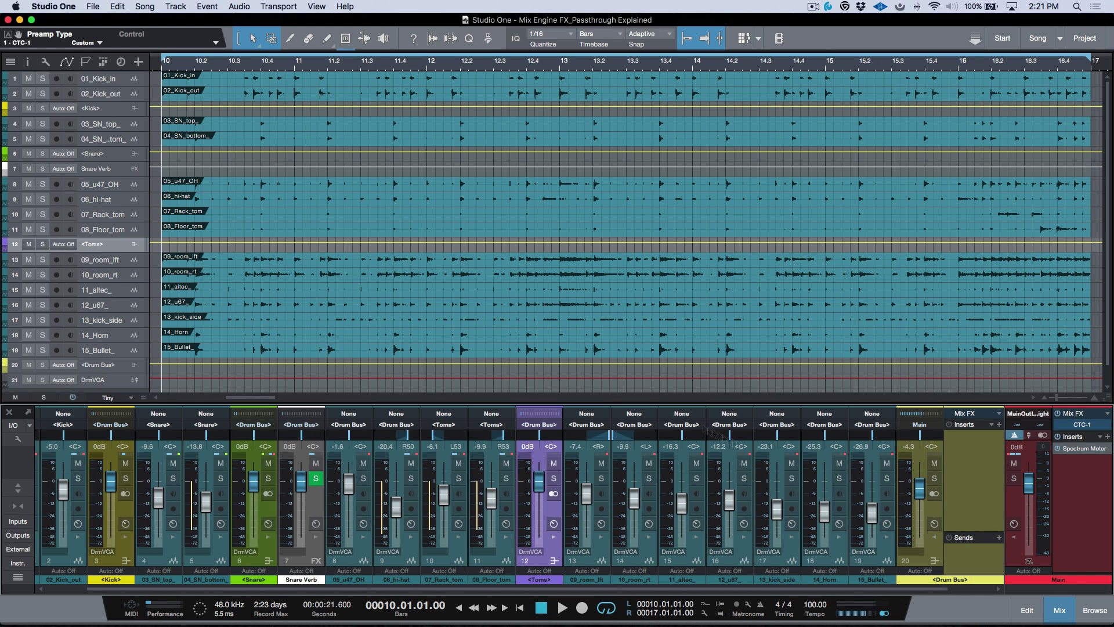
left_click(934, 538)
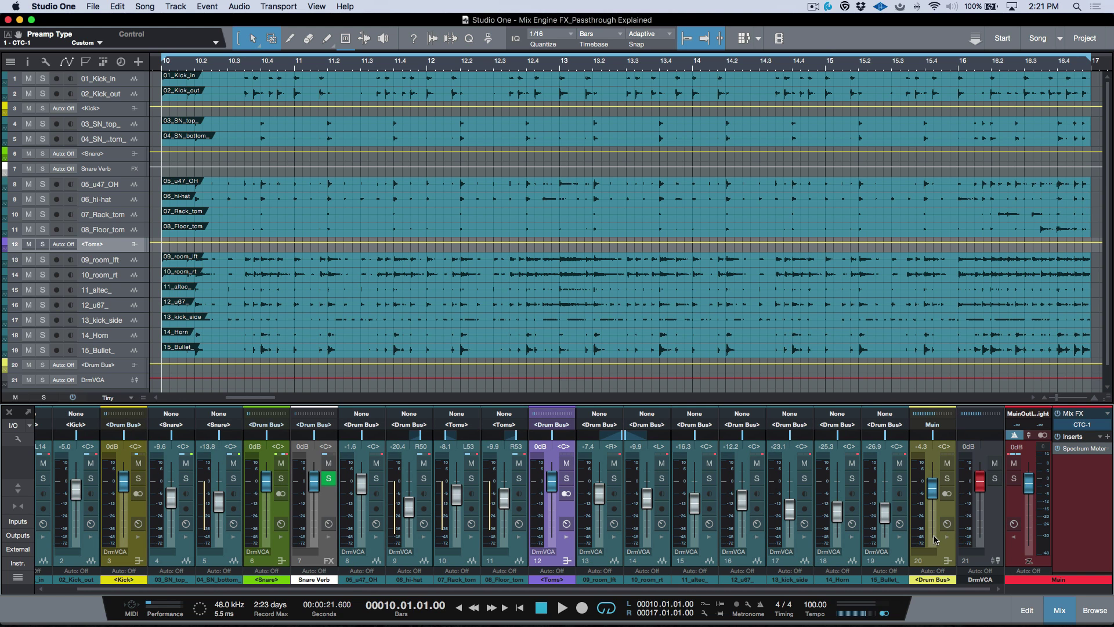
left_click(138, 538)
left_click(202, 413)
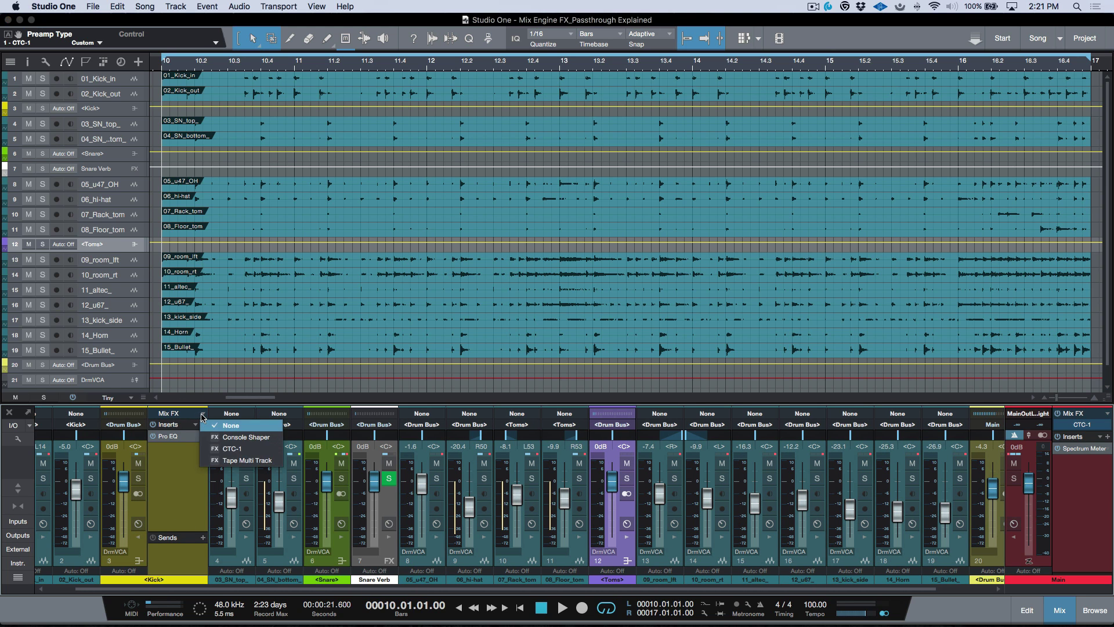
left_click(232, 449)
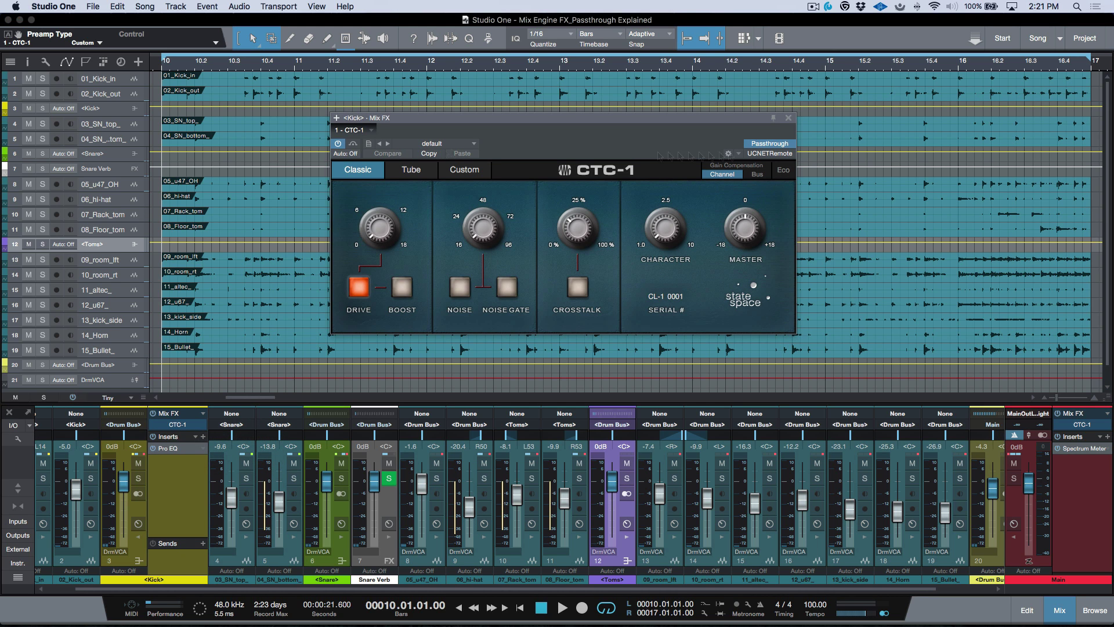
left_click(789, 117)
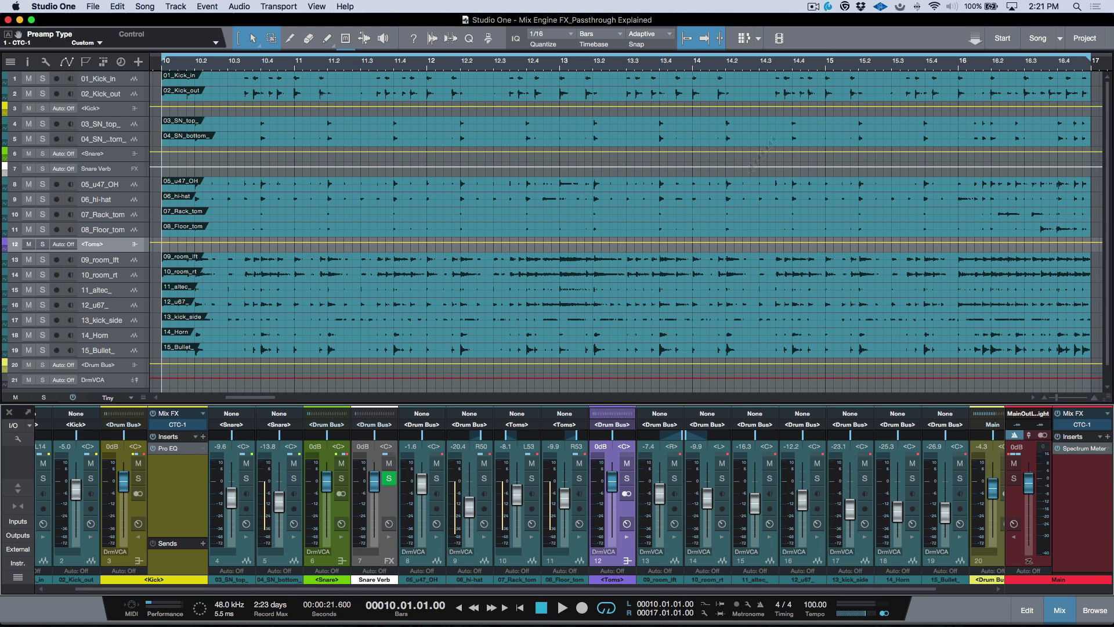
Add CTC-1 as the Toms bus's Mix FX, set its preamp type to Tube, and collapse the channel.
left_click(627, 539)
left_click(691, 413)
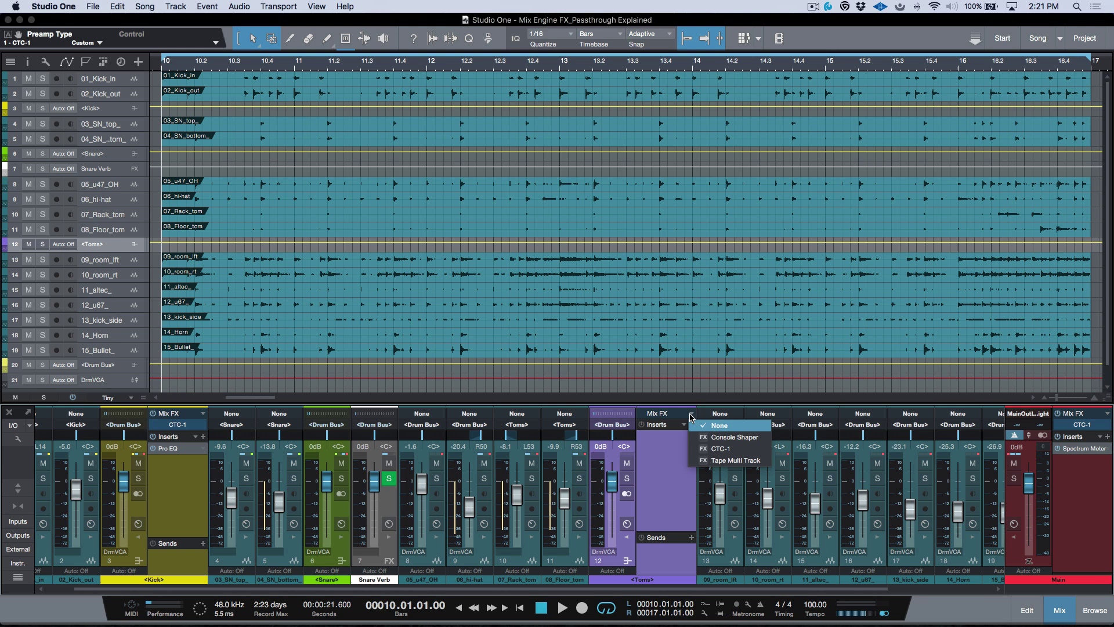
left_click(720, 449)
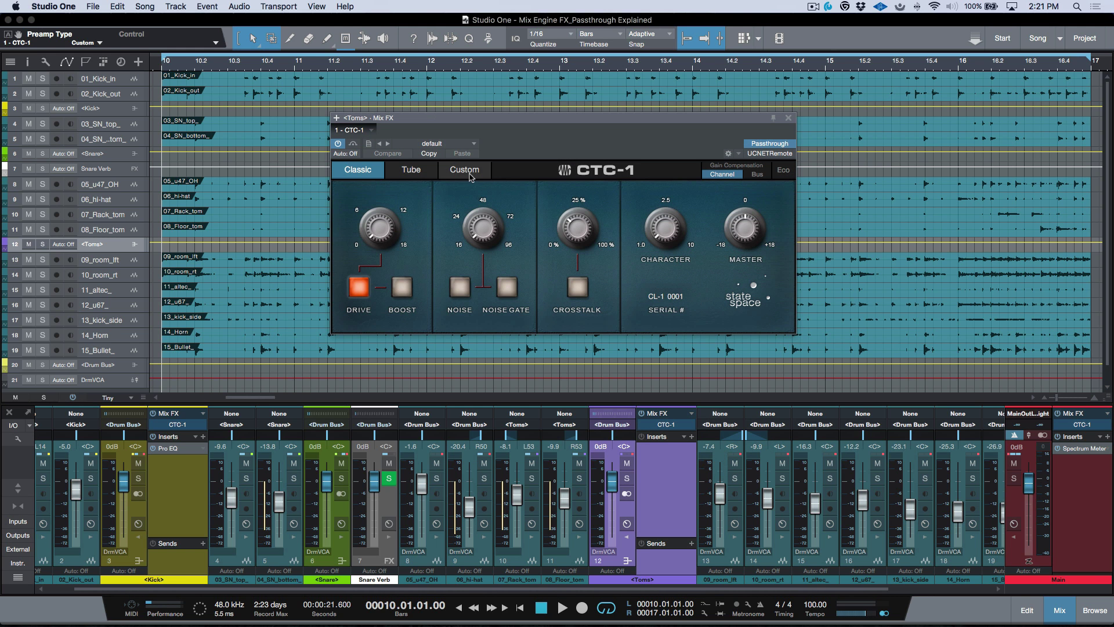
left_click(469, 174)
left_click(411, 169)
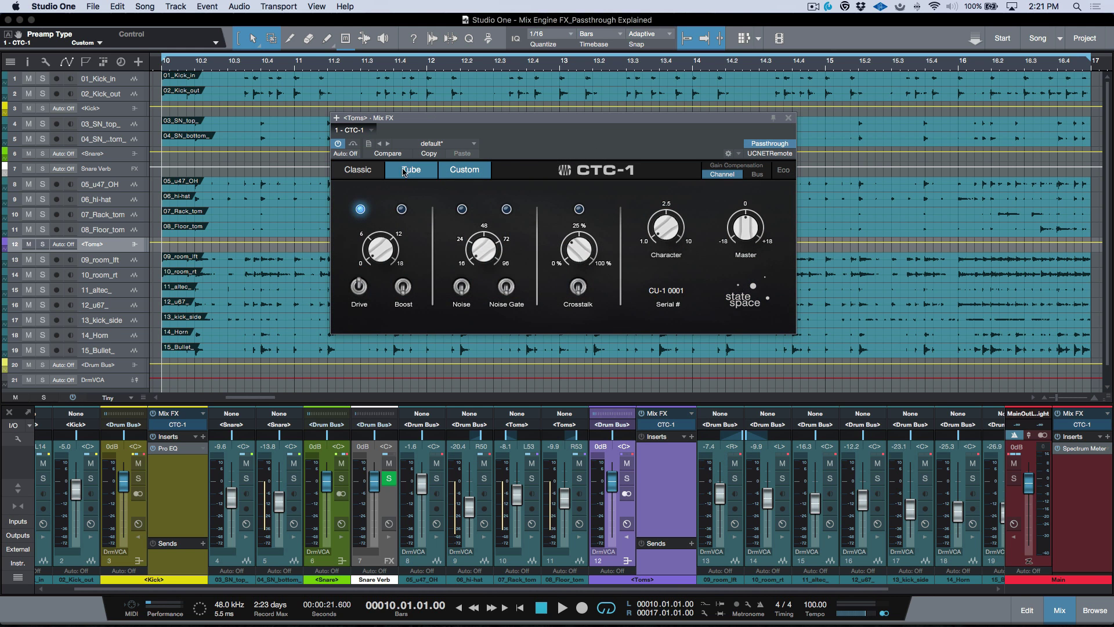
left_click(788, 118)
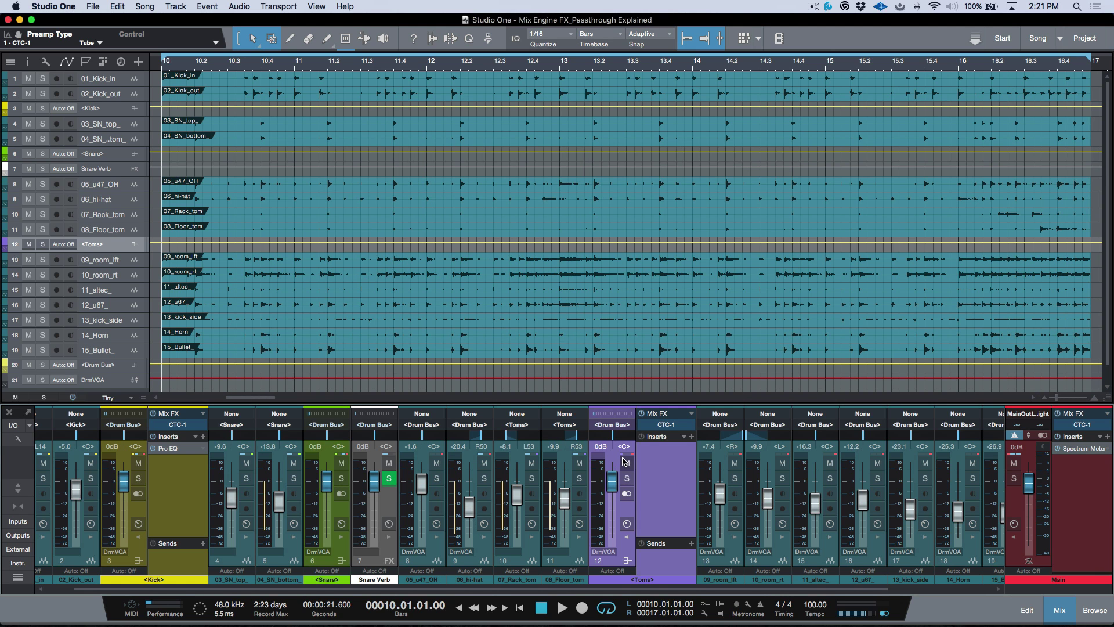
left_click(627, 537)
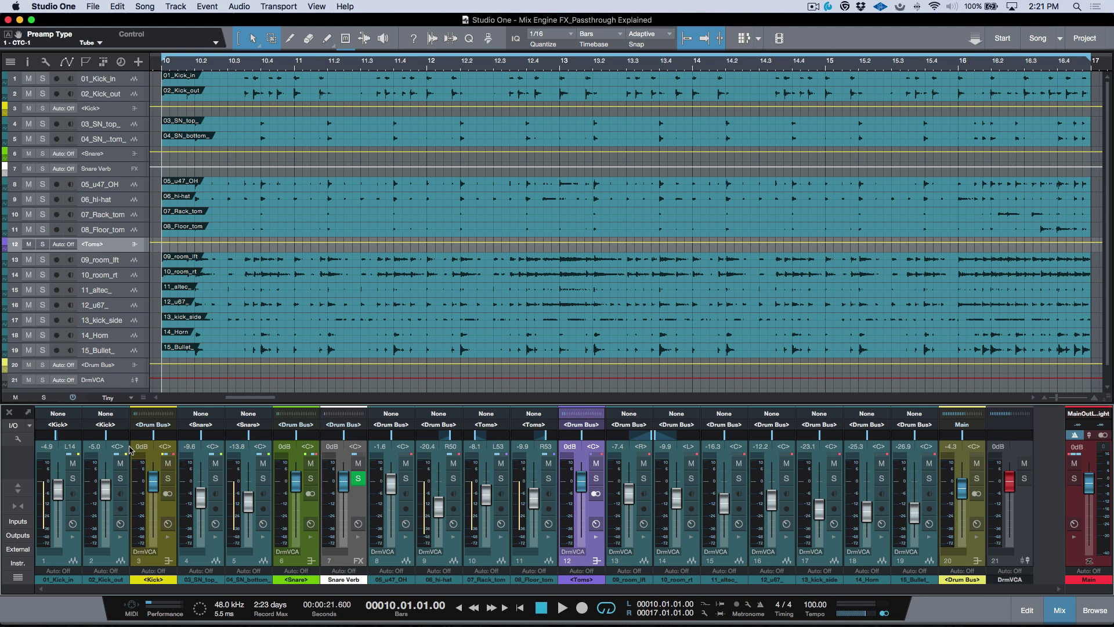
Check the Passthrough setting of the CTC-1 Mix FX on the Kick bus, and collapse the channel.
left_click(168, 538)
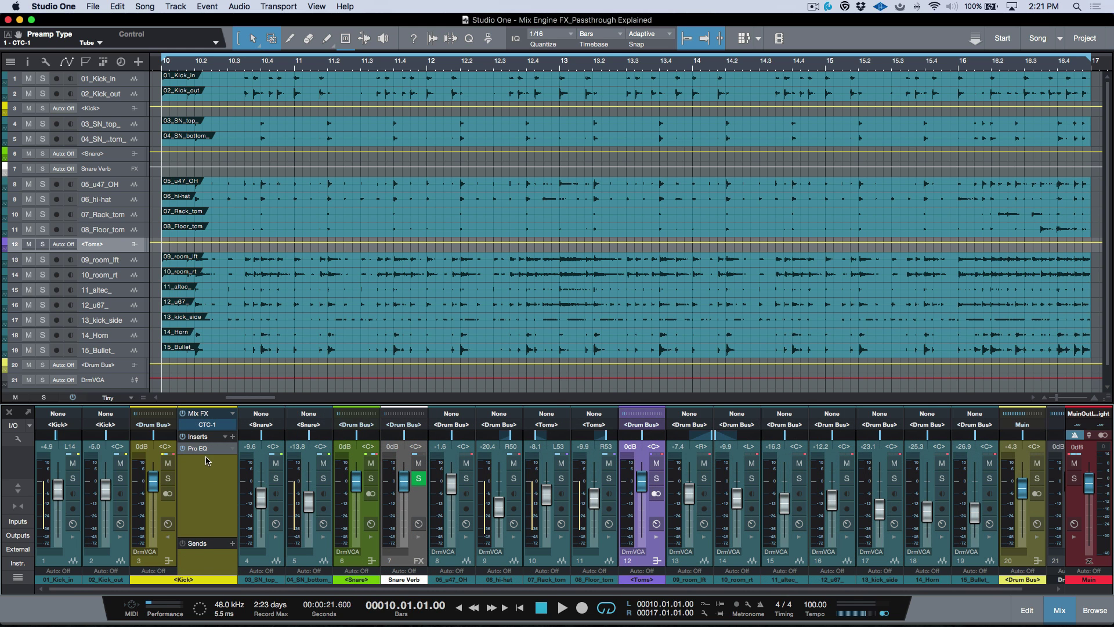
left_click(214, 425)
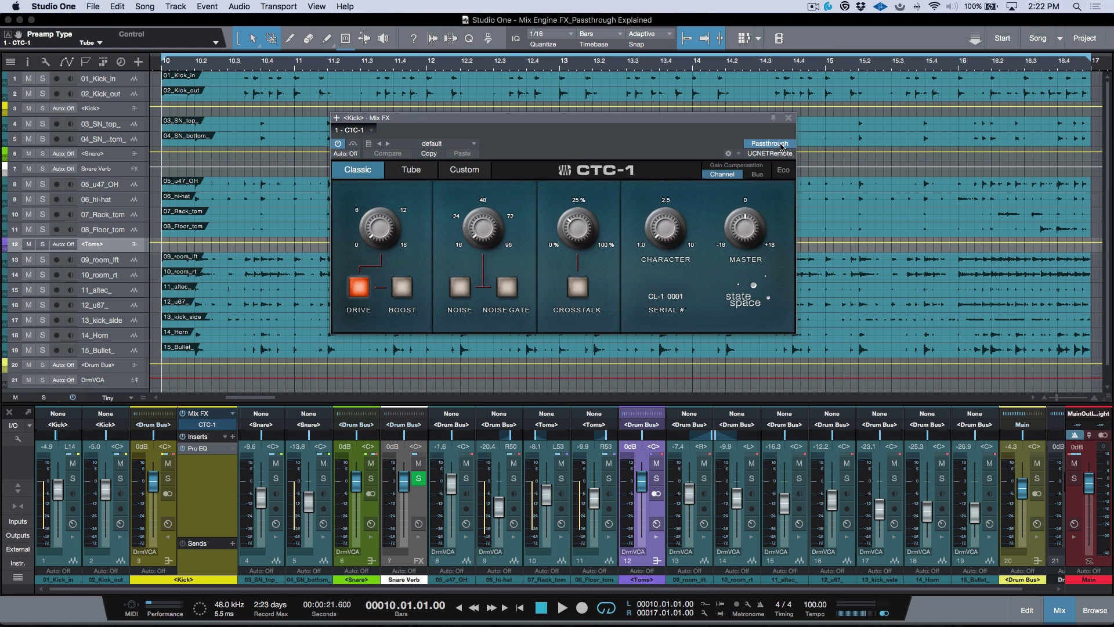
left_click(788, 118)
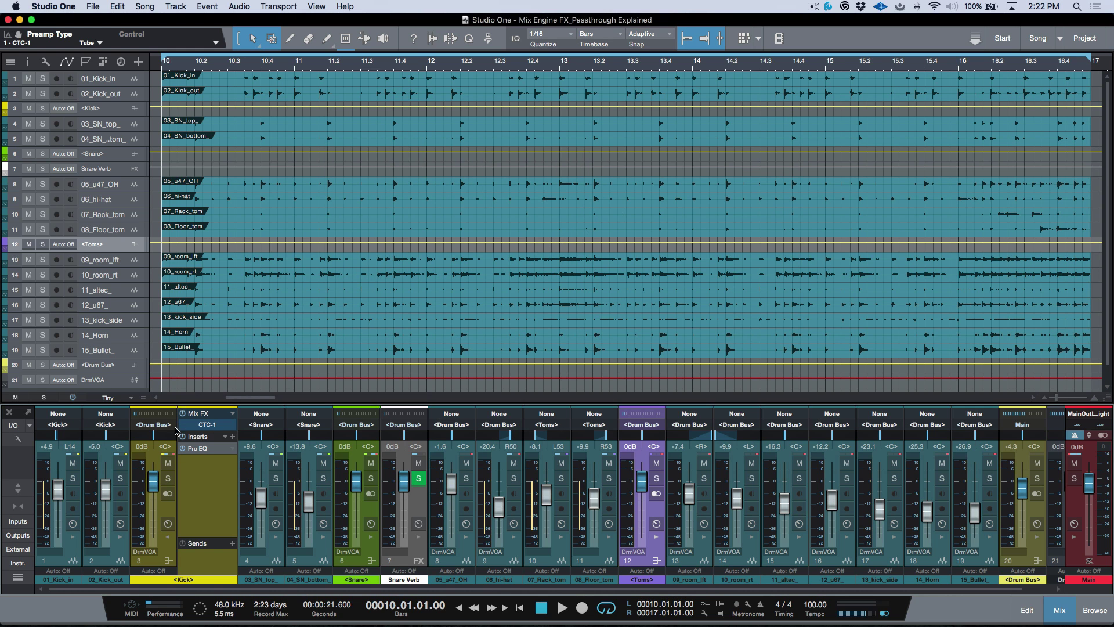
left_click(169, 538)
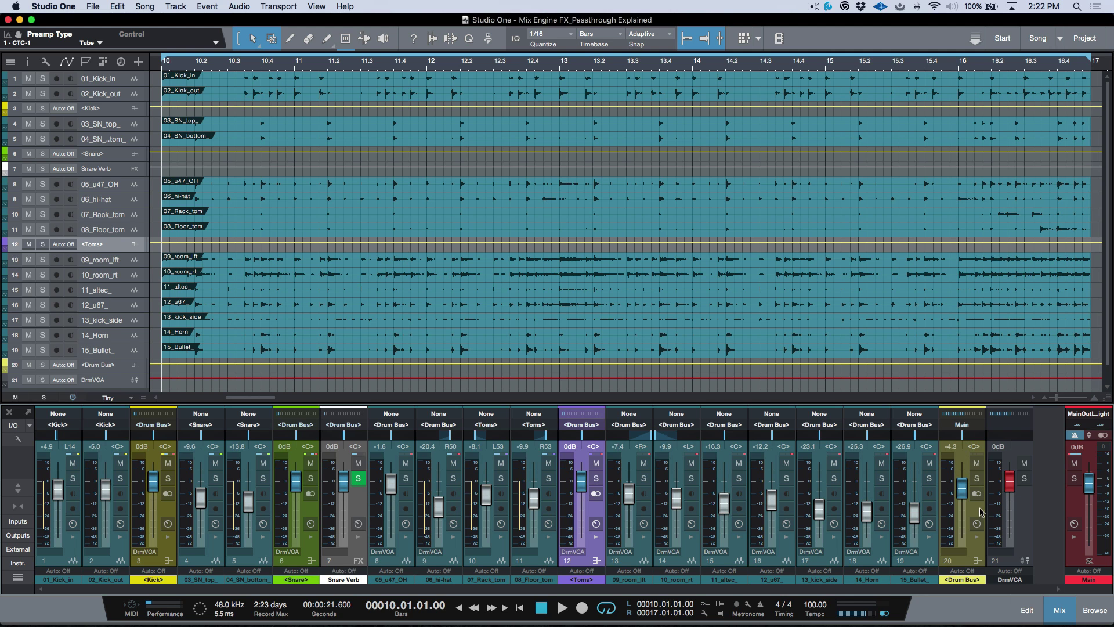
Expand the Main channel, toggle Passthrough off and back on in its CTC-1 Mix FX, and close the plug-in window.
left_click(1074, 536)
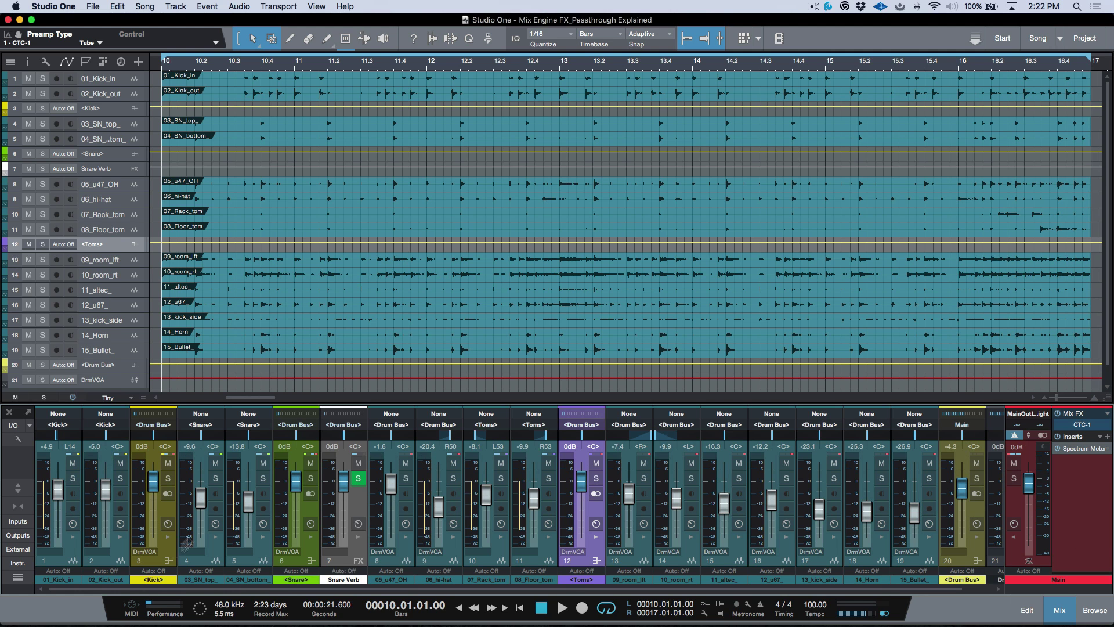
left_click(1083, 424)
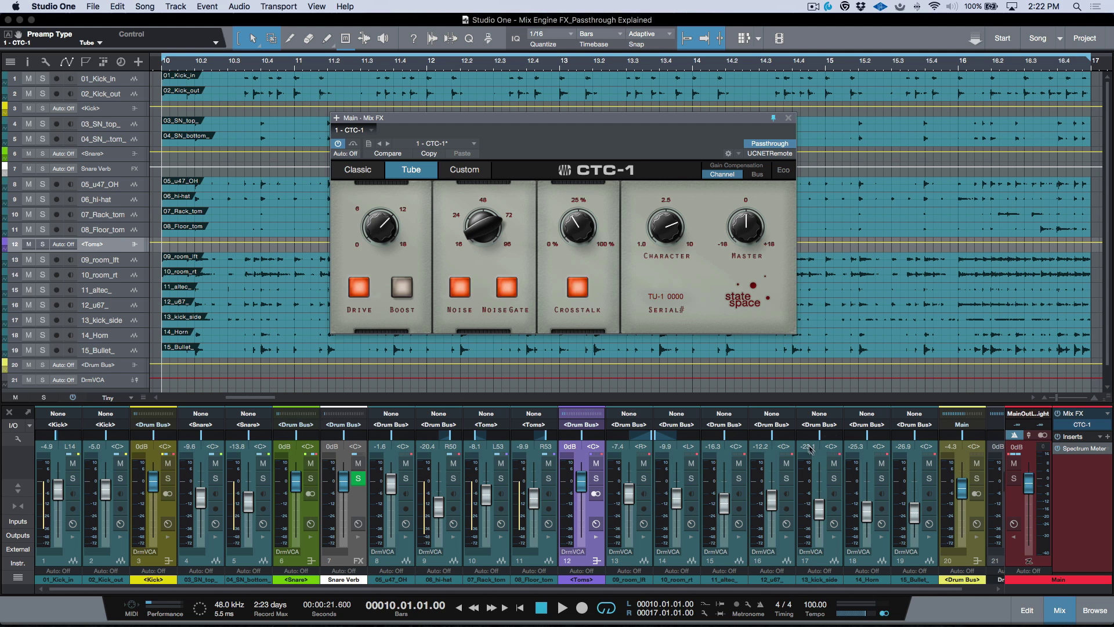
left_click(765, 147)
left_click(768, 144)
left_click(788, 119)
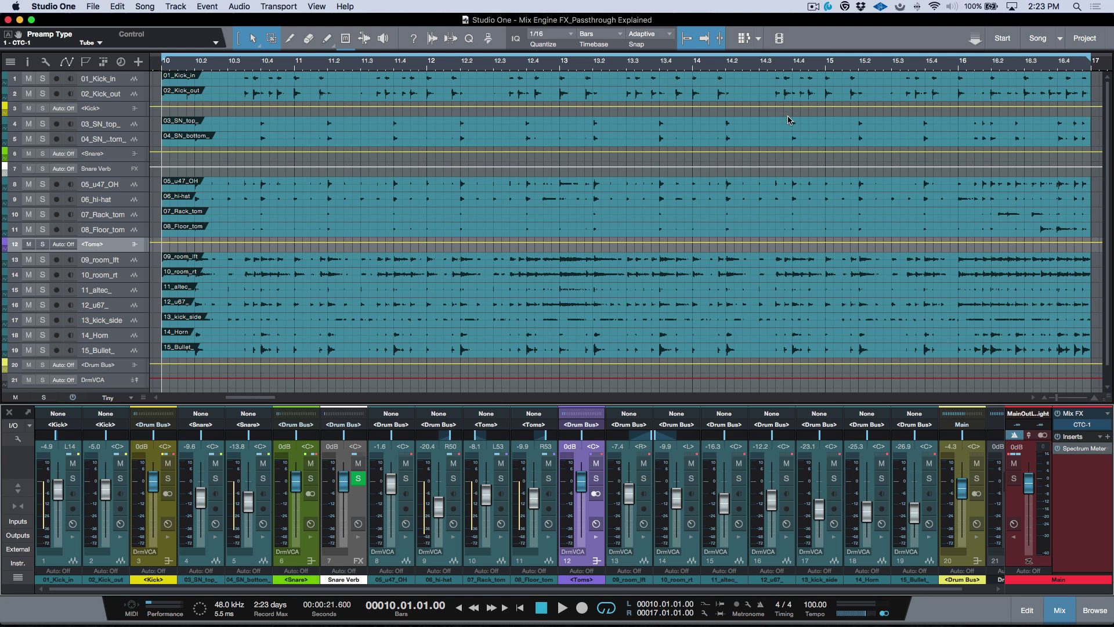
Replace the Main channel's Mix FX with Console Shaper, and toggle its Passthrough off and back on.
left_click(1107, 414)
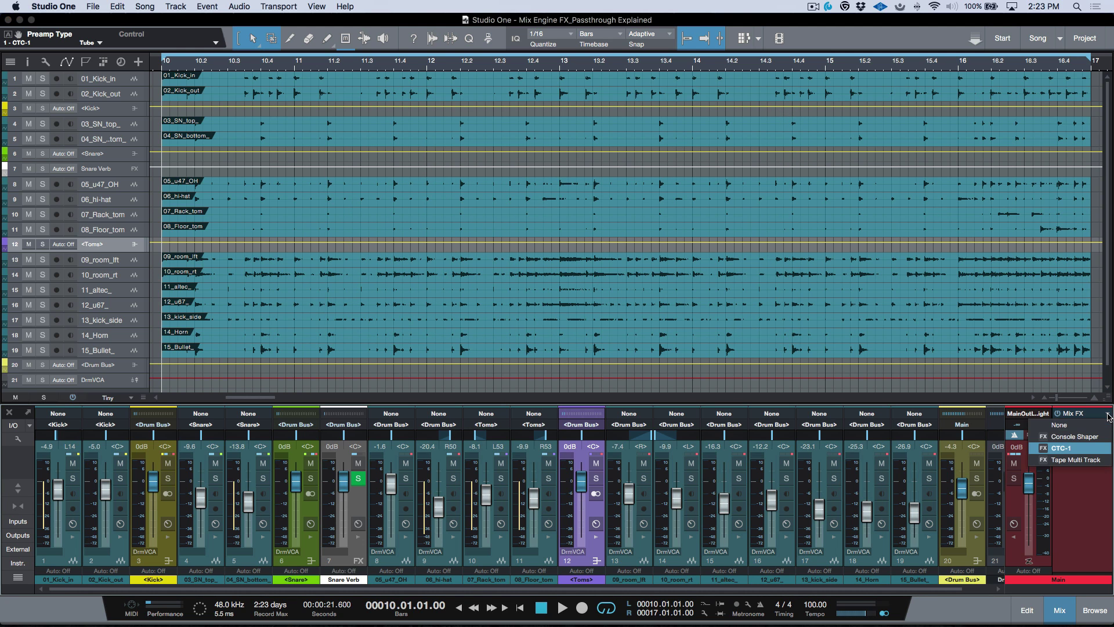
left_click(1074, 436)
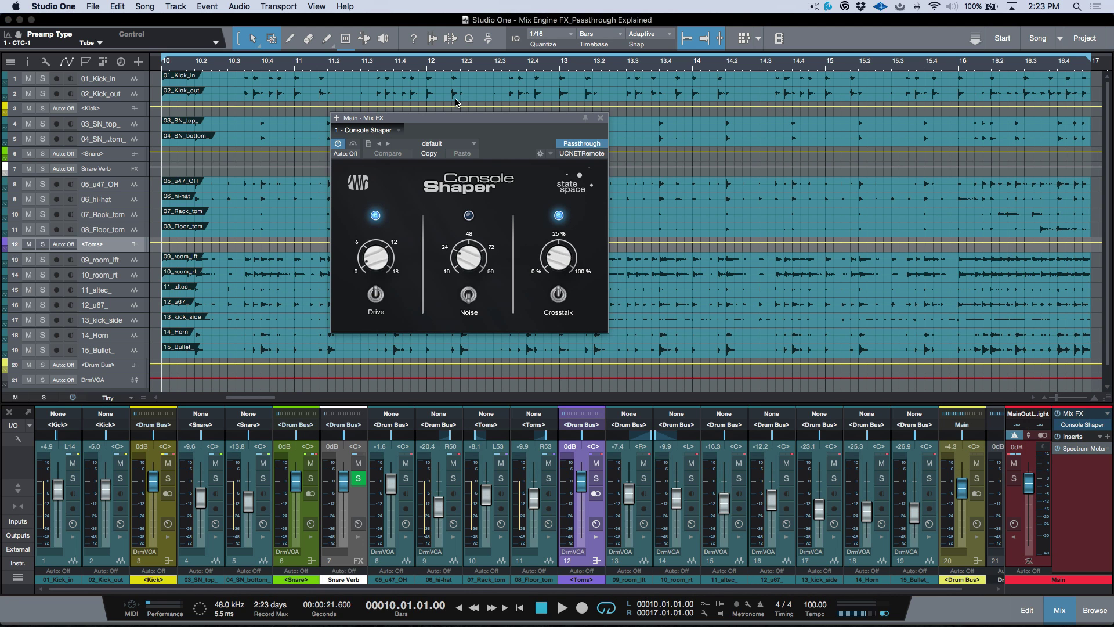
left_click(582, 144)
left_click(582, 144)
Expand the Toms bus channel to show its Mix FX slot.
left_click(596, 540)
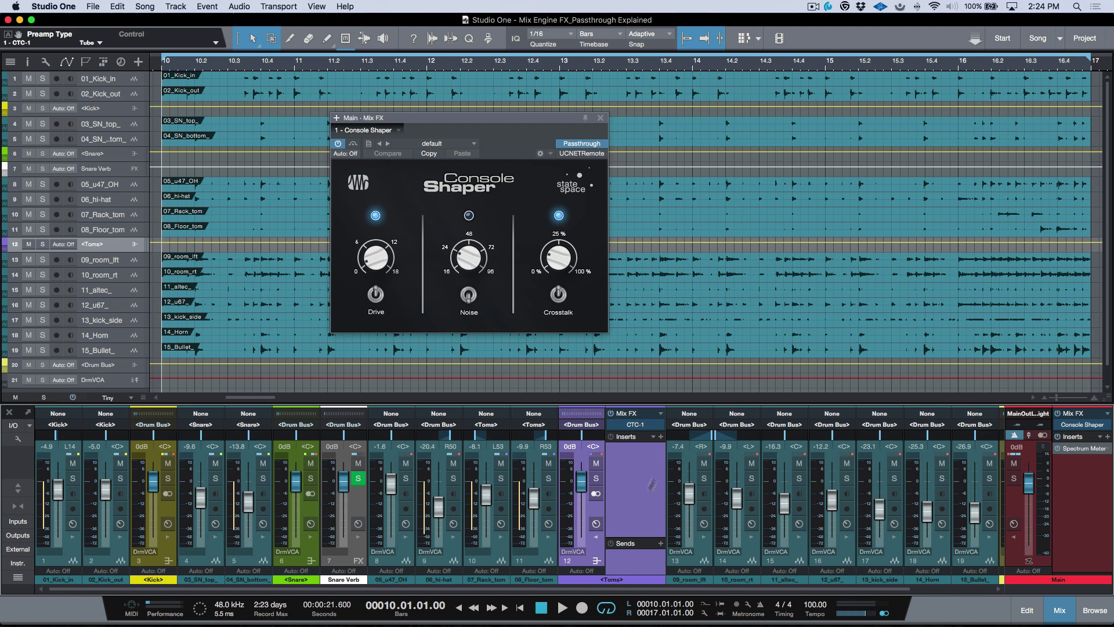